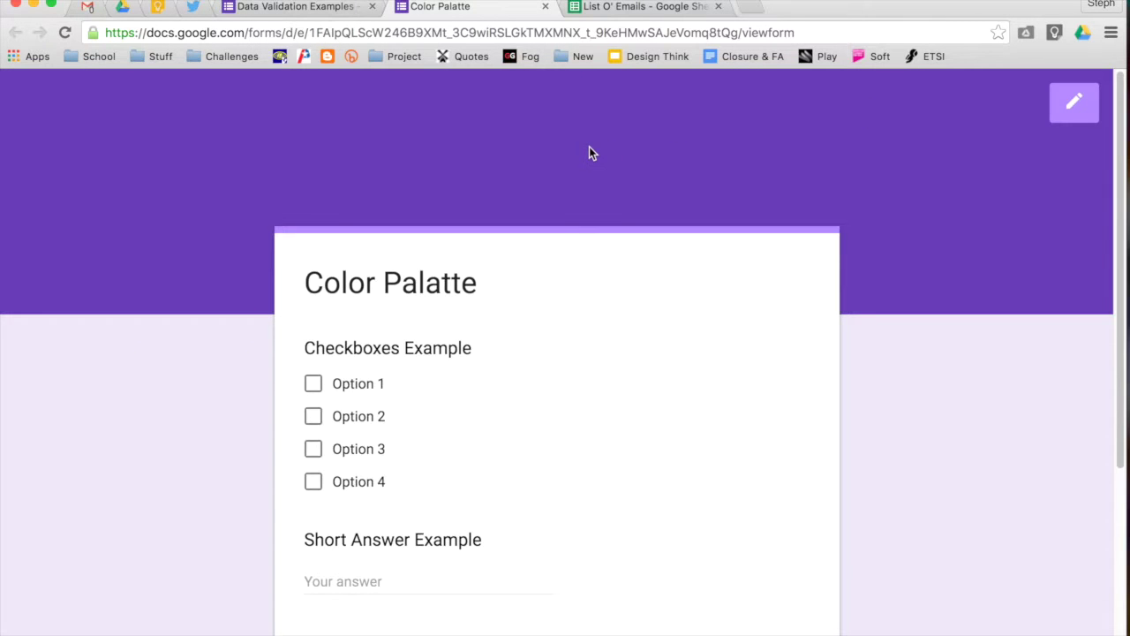
Step: Scroll through the form preview, then close it to return to the editor
scroll(590, 152, down, 5)
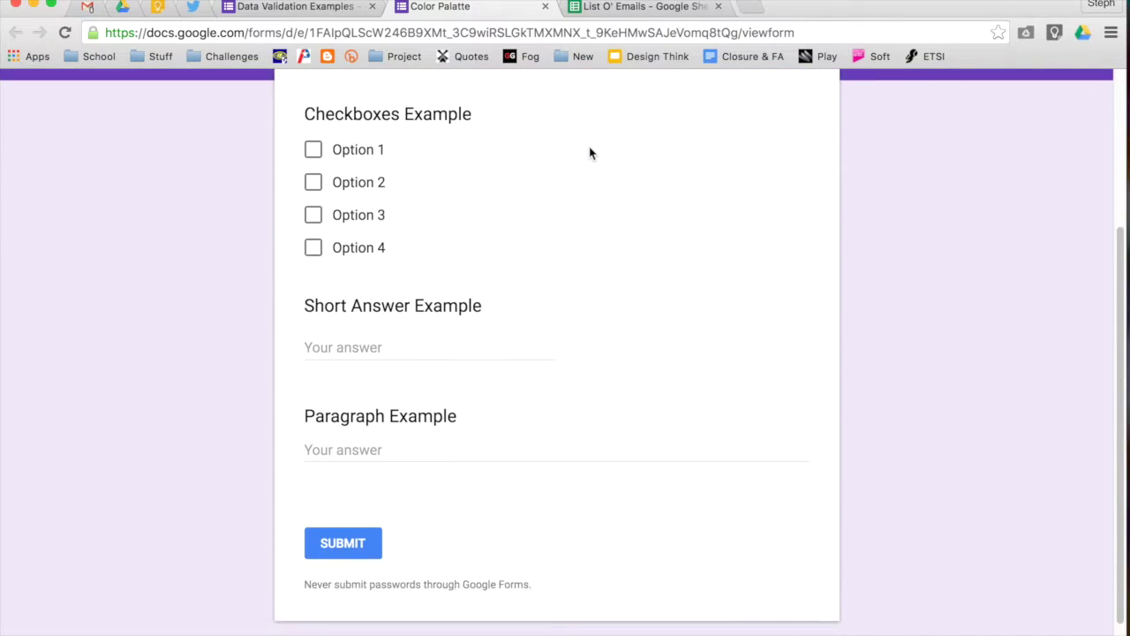
scroll(589, 153, down, 1)
scroll(590, 153, down, 1)
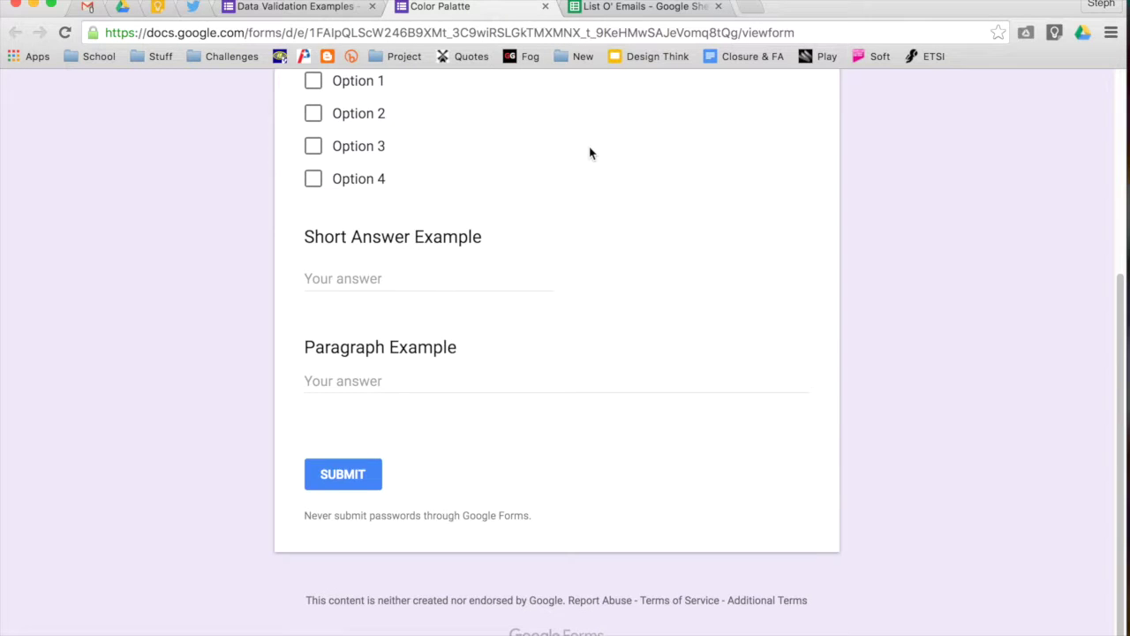
scroll(590, 152, up, 1)
scroll(590, 153, up, 4)
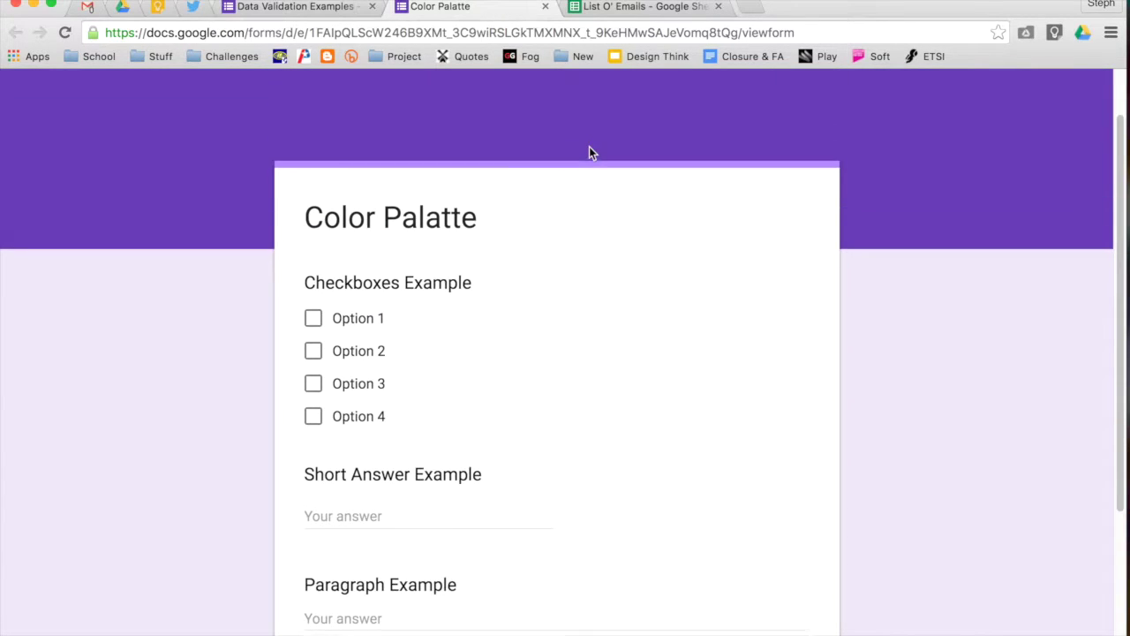
scroll(803, 229, up, 1)
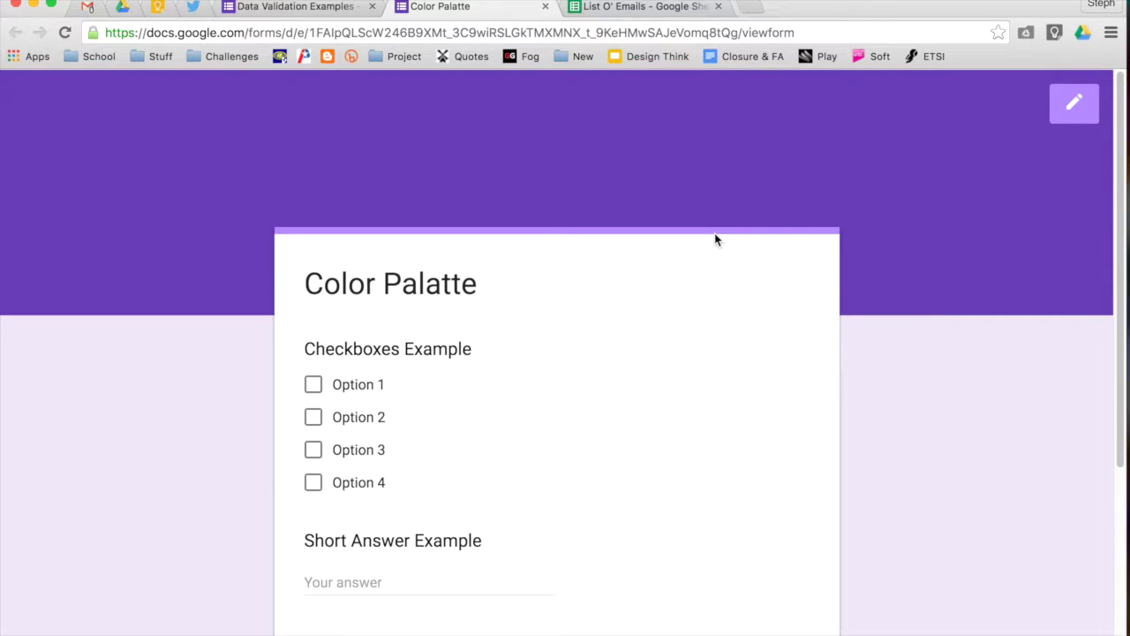
click(545, 6)
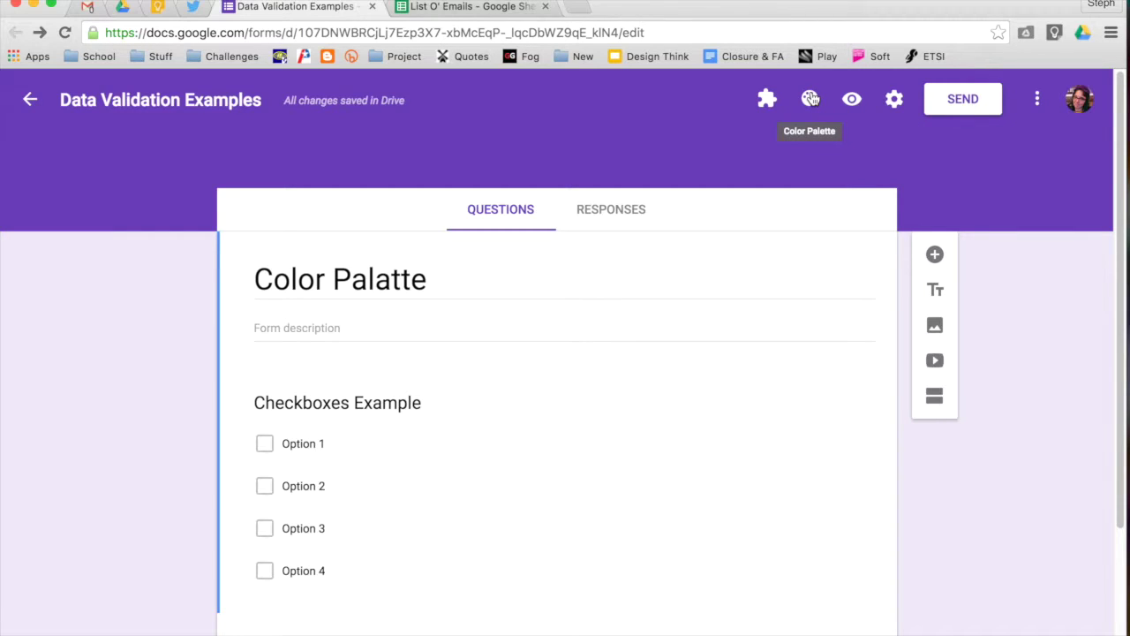
Step: Fix the form title's misplaced 'a' to an 'e' so it reads 'Color Palette'
triple_click(392, 279)
click(392, 279)
key(BackSpace)
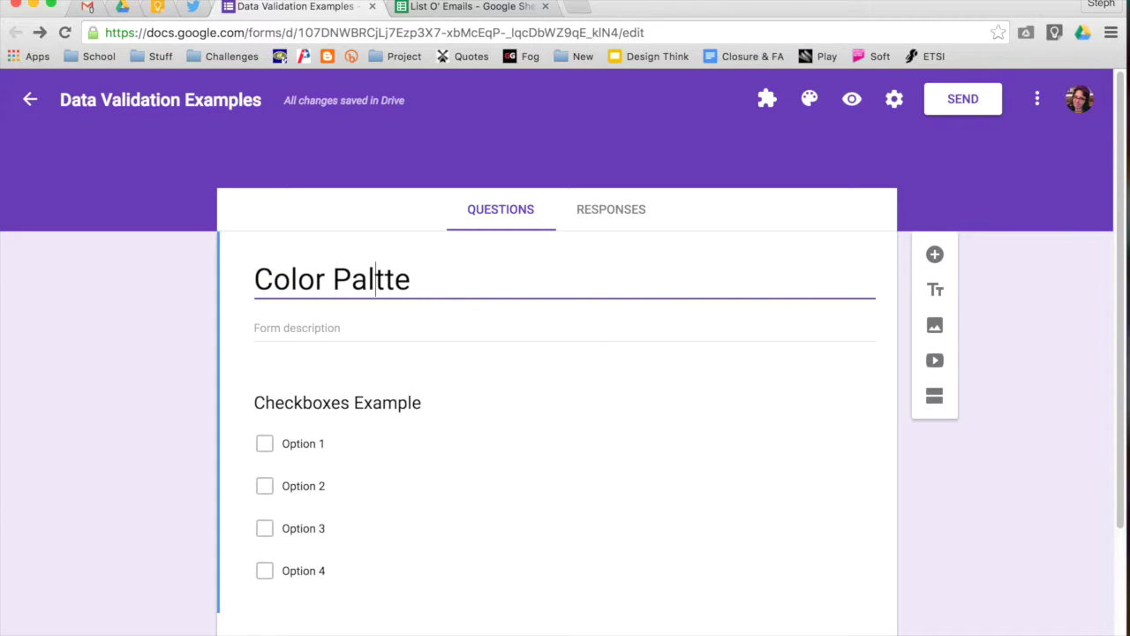
text(e)
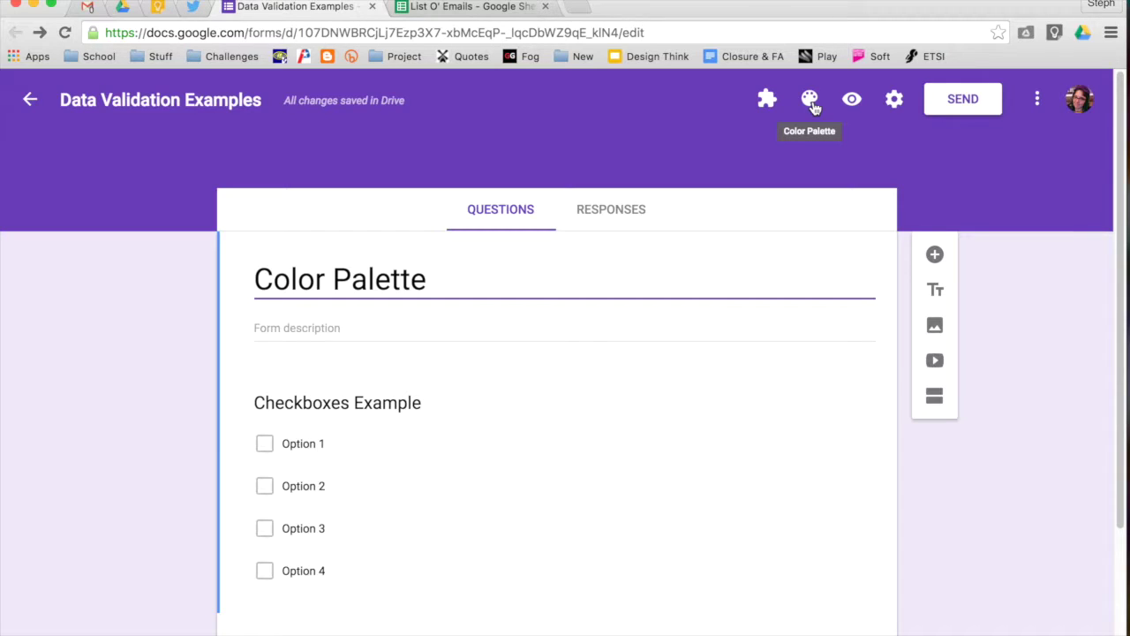
Step: Pick the orange swatch in the colour palette, replacing the purple theme colour
click(811, 100)
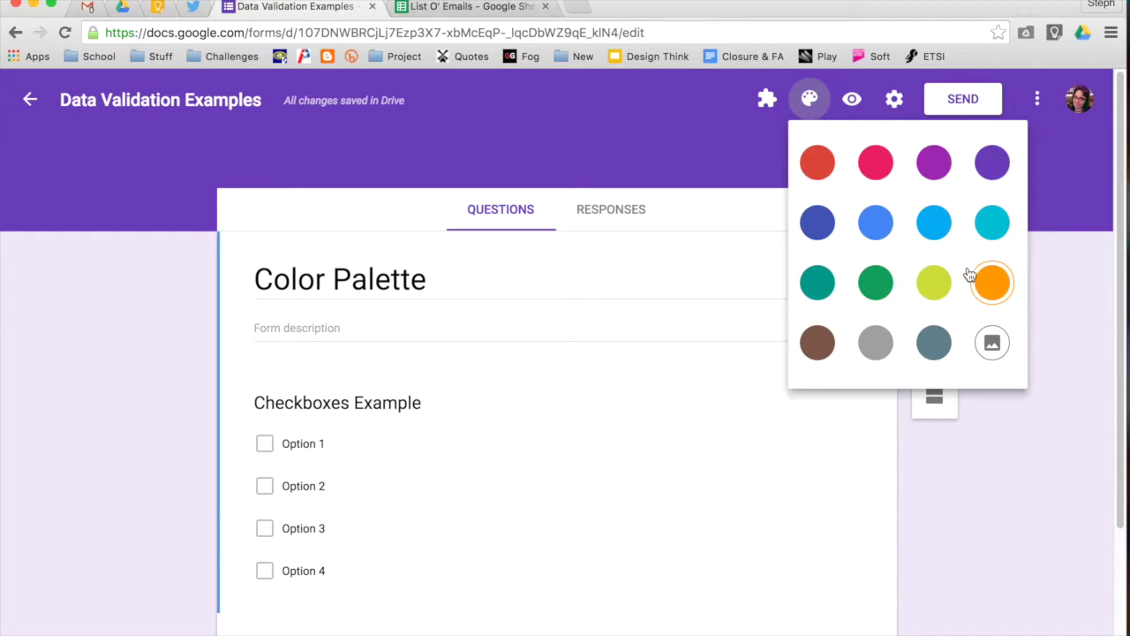
click(986, 289)
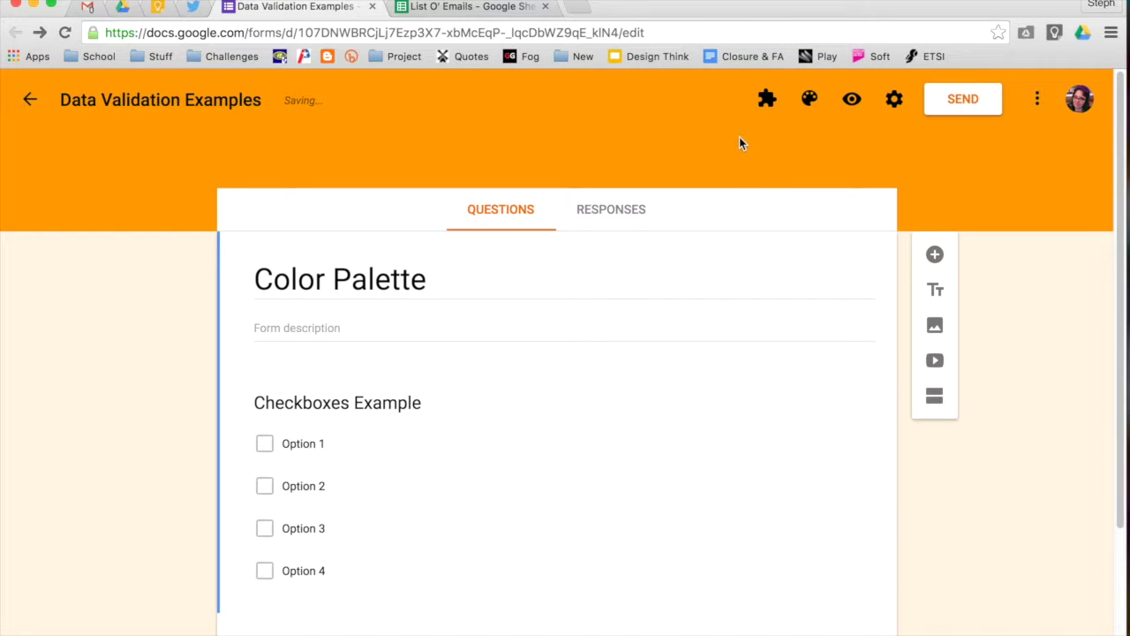
scroll(740, 141, down, 4)
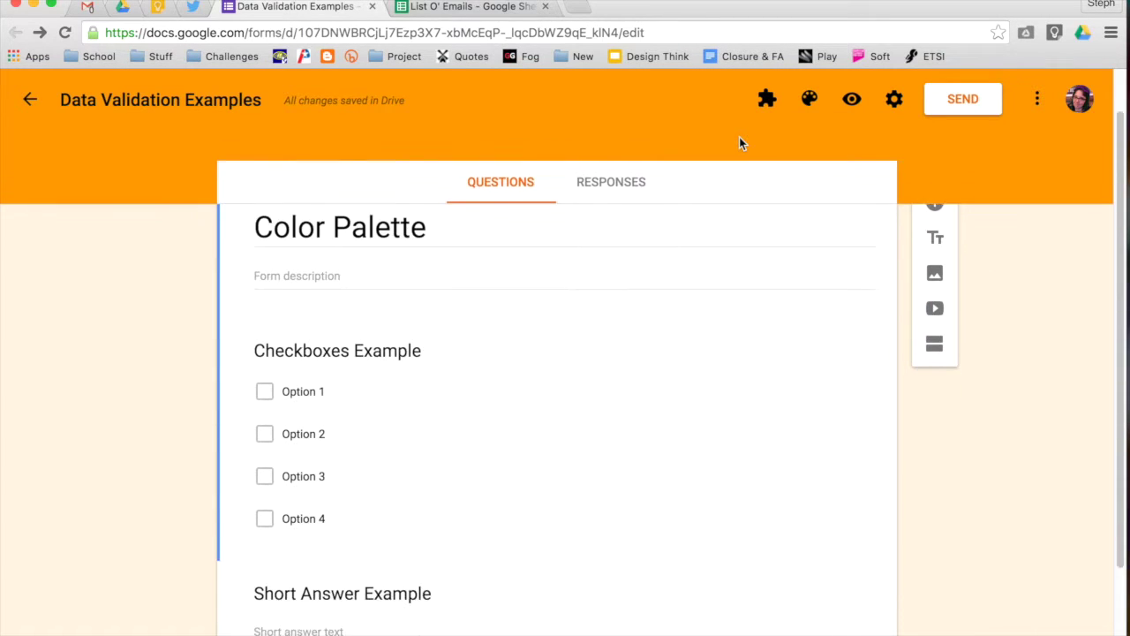
scroll(740, 143, up, 5)
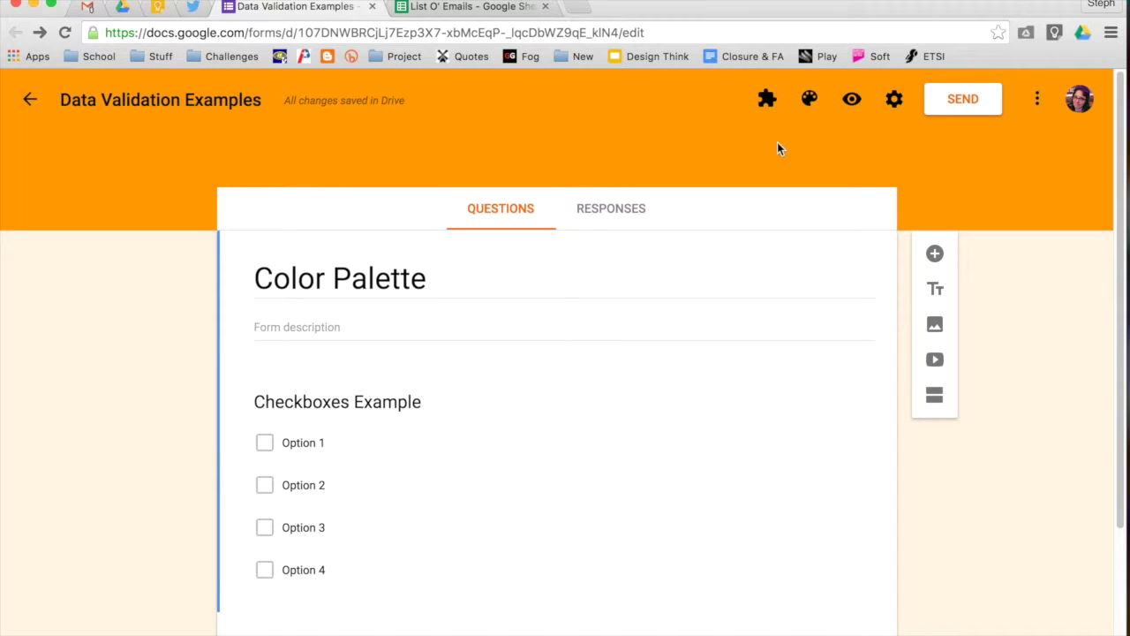
click(852, 101)
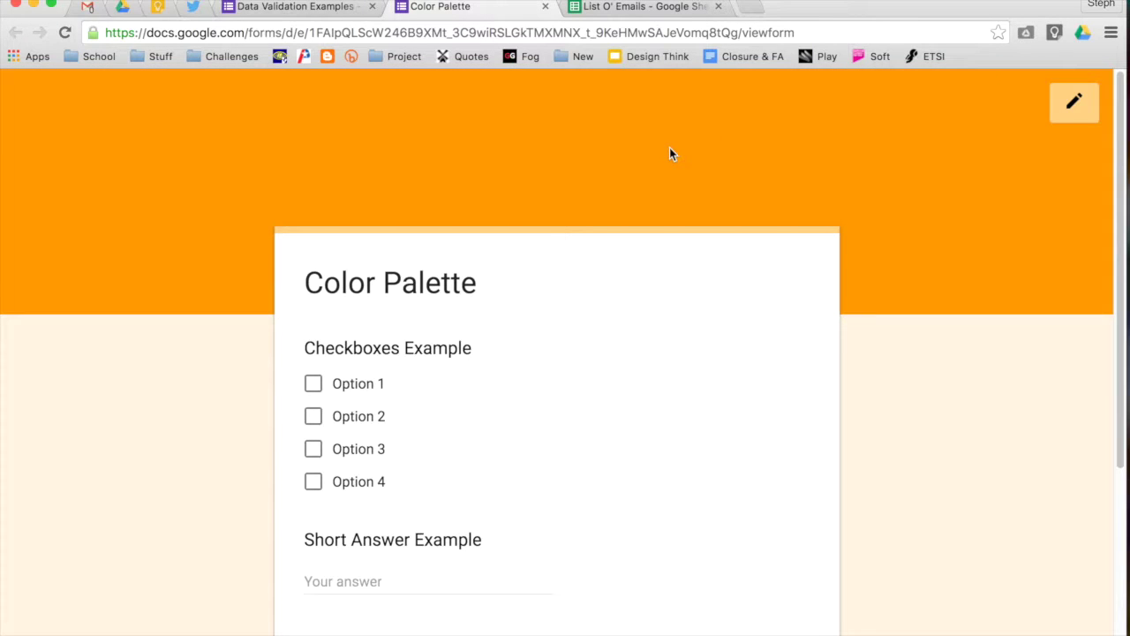
scroll(670, 154, down, 5)
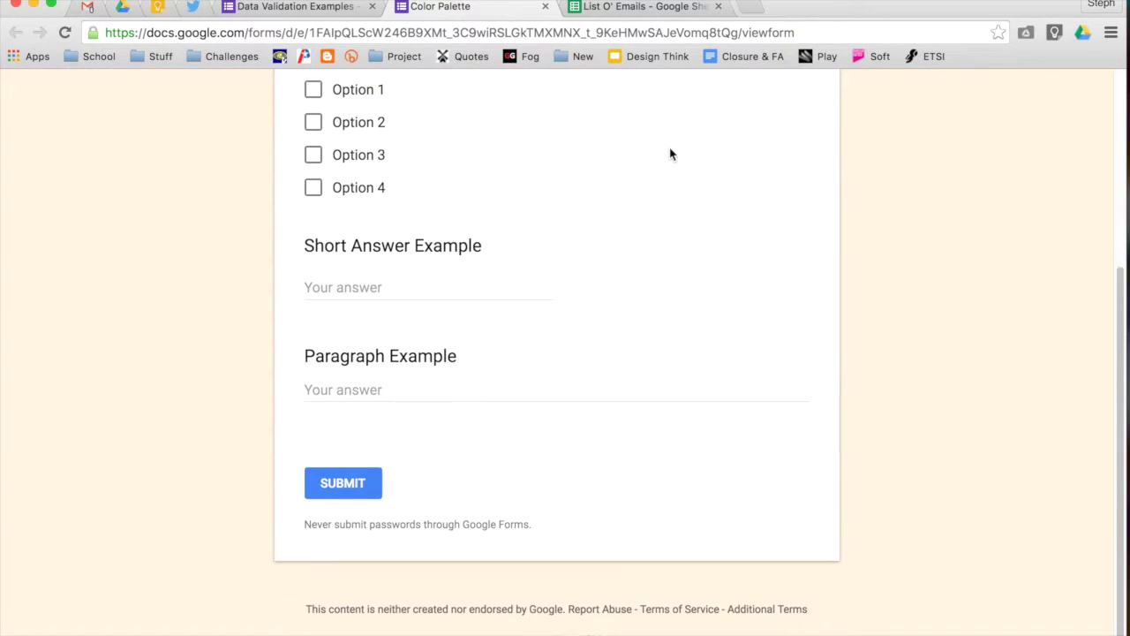
scroll(669, 154, up, 5)
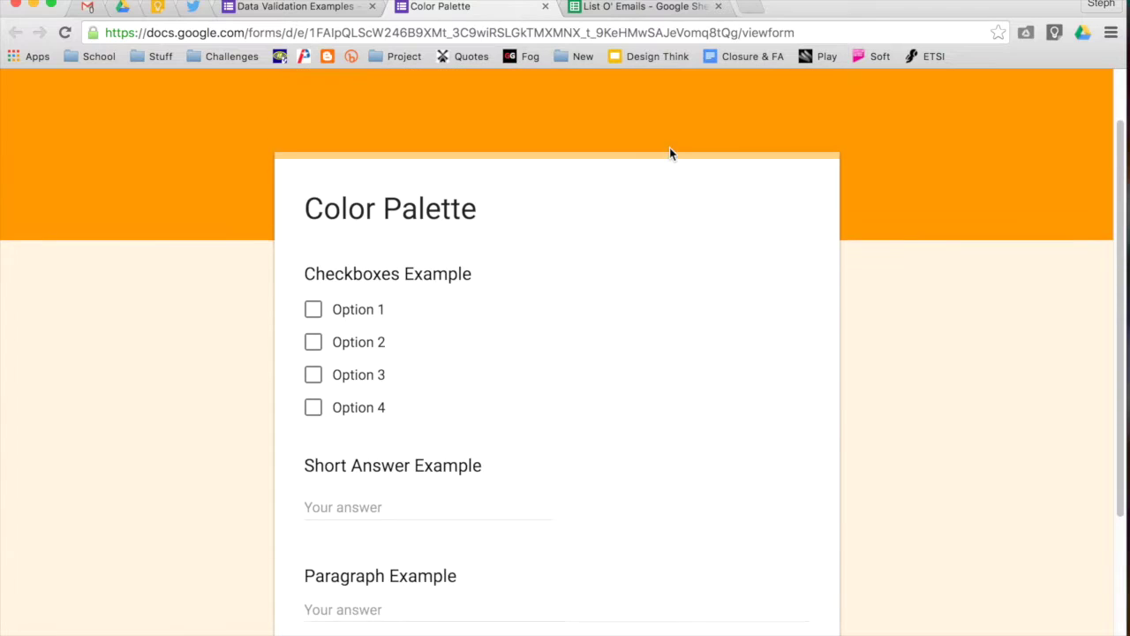
click(545, 7)
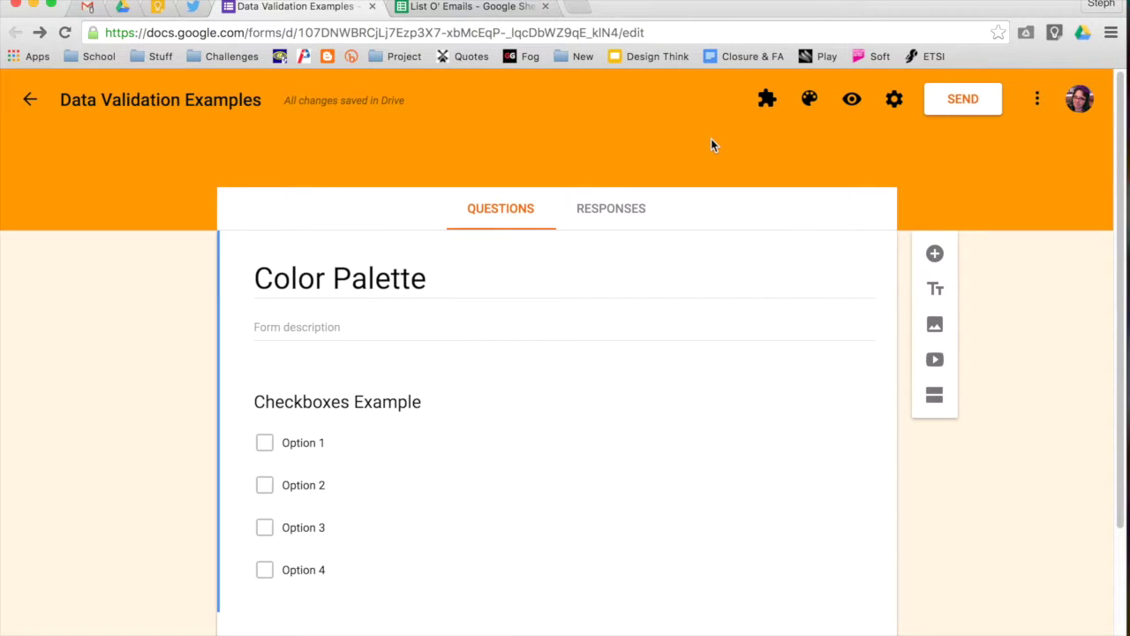
click(810, 113)
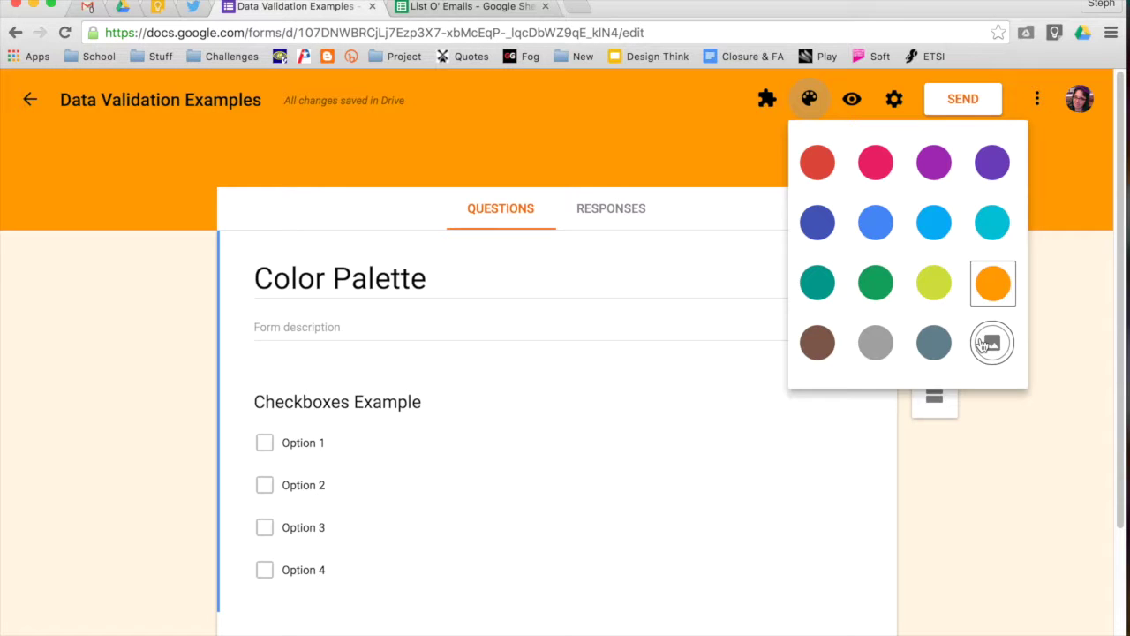
Step: Open the header image theme gallery on its Work and School category
click(982, 345)
click(460, 300)
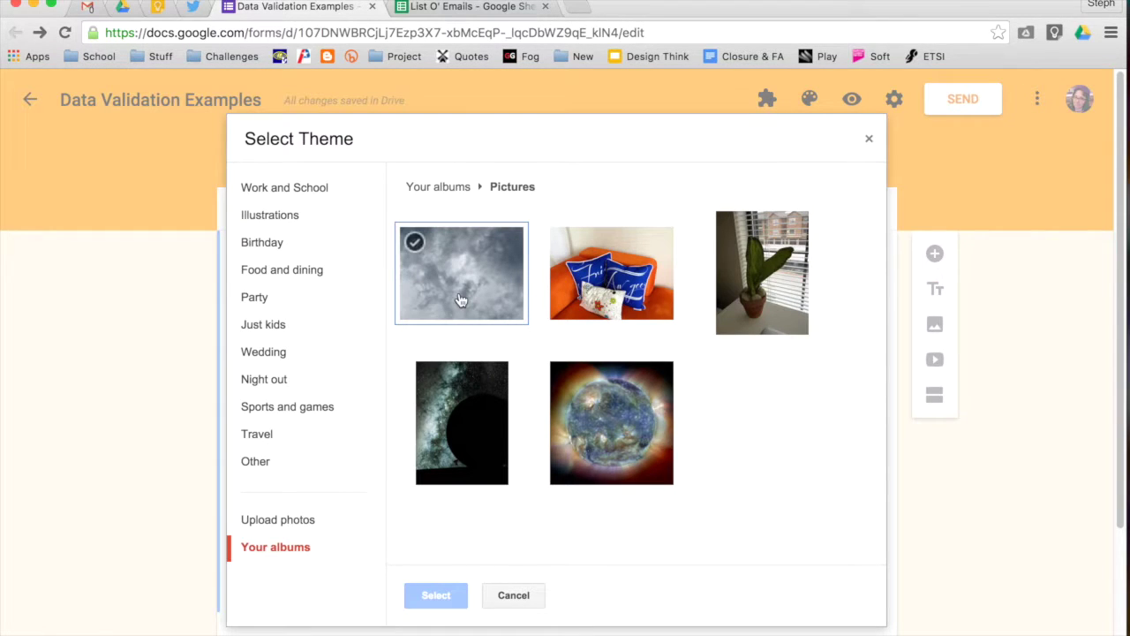
click(321, 190)
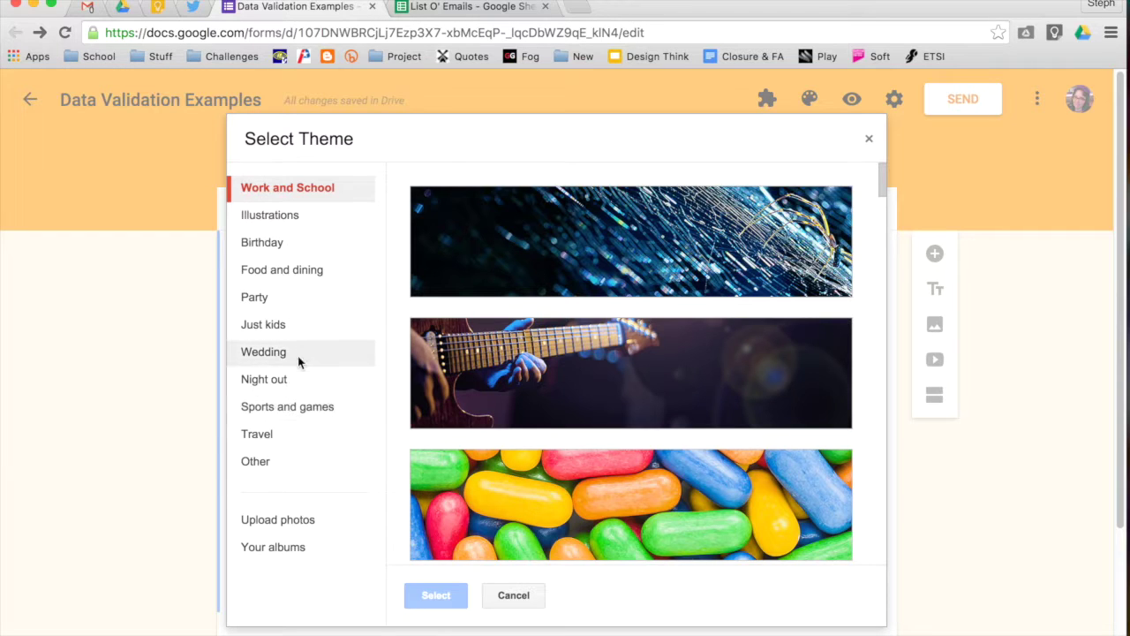
Step: In the Sports and games themes, choose the bowling pins and ball image
click(292, 413)
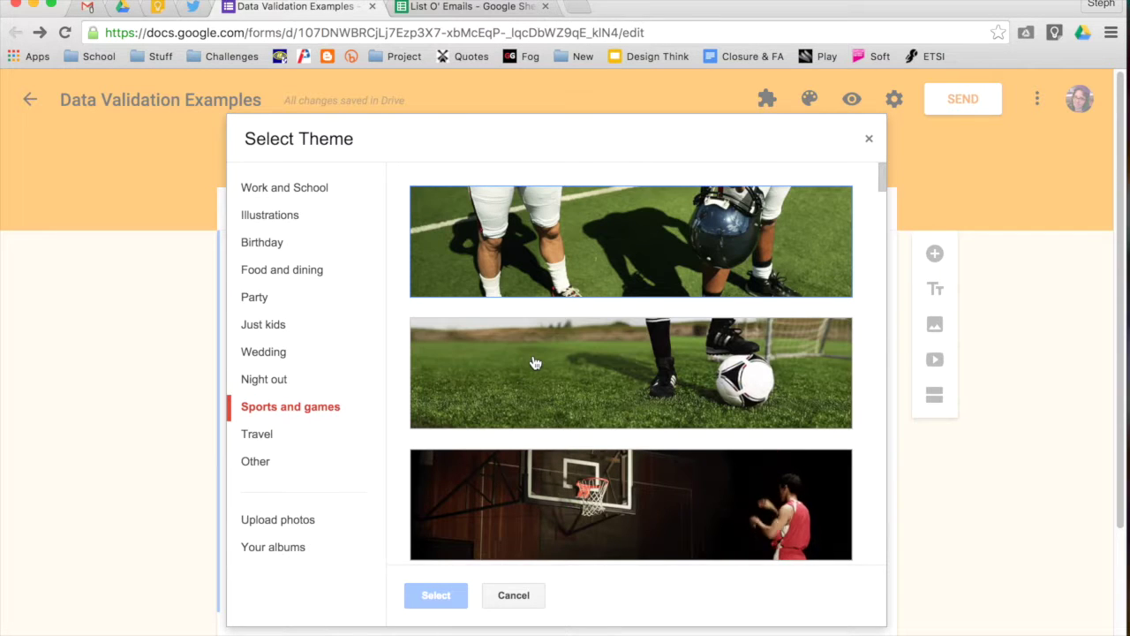
scroll(535, 363, down, 1)
scroll(536, 363, down, 2)
scroll(535, 363, up, 3)
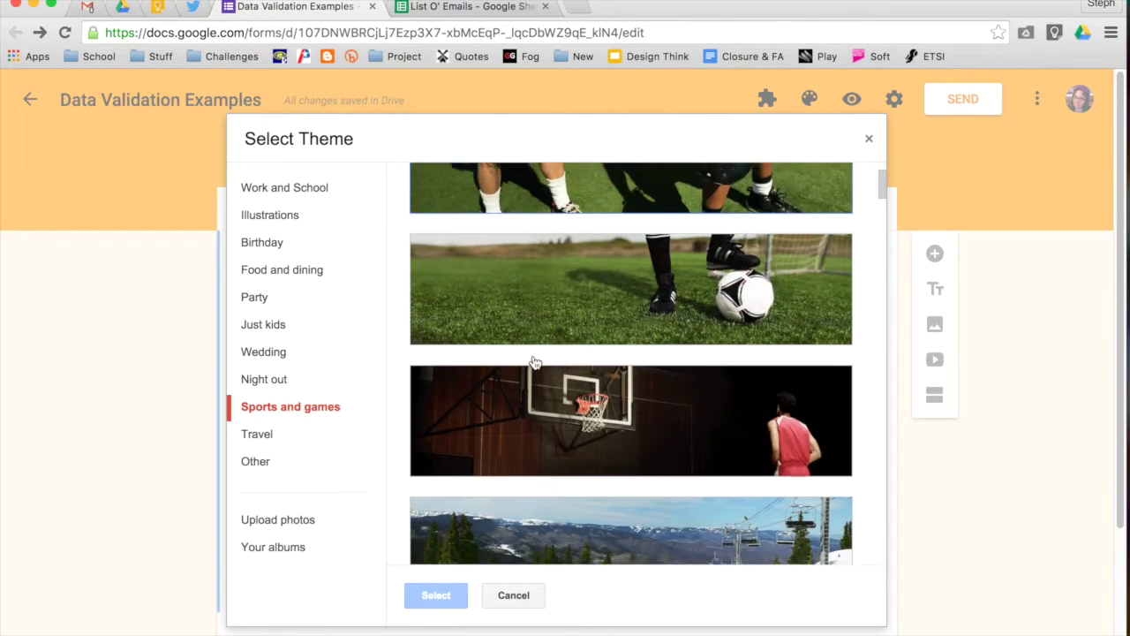
scroll(535, 363, down, 2)
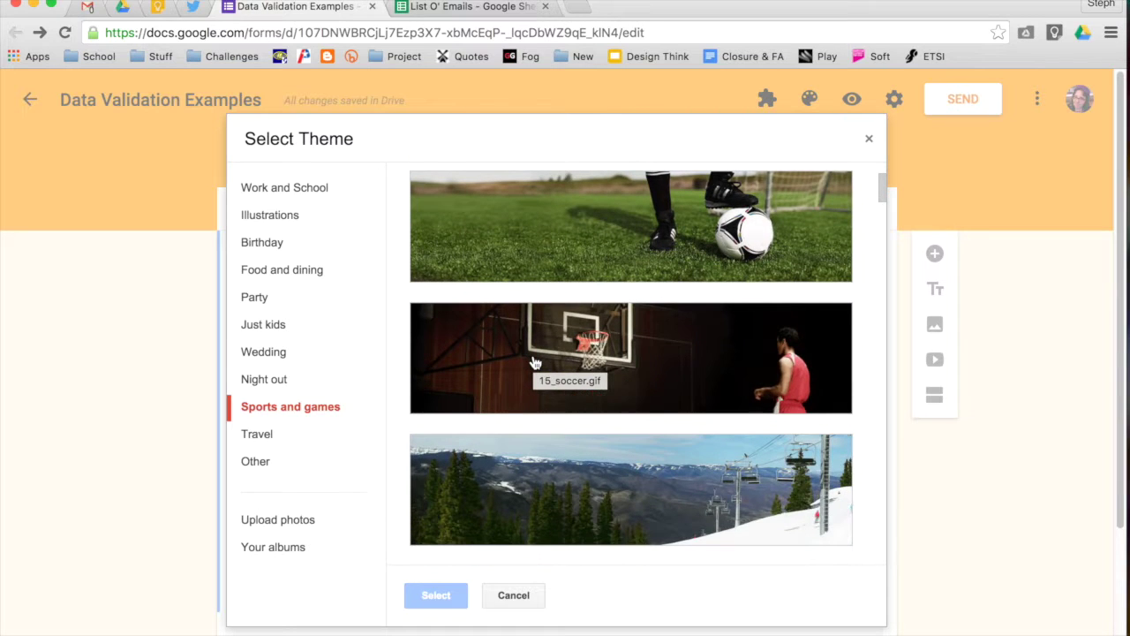
scroll(535, 363, down, 4)
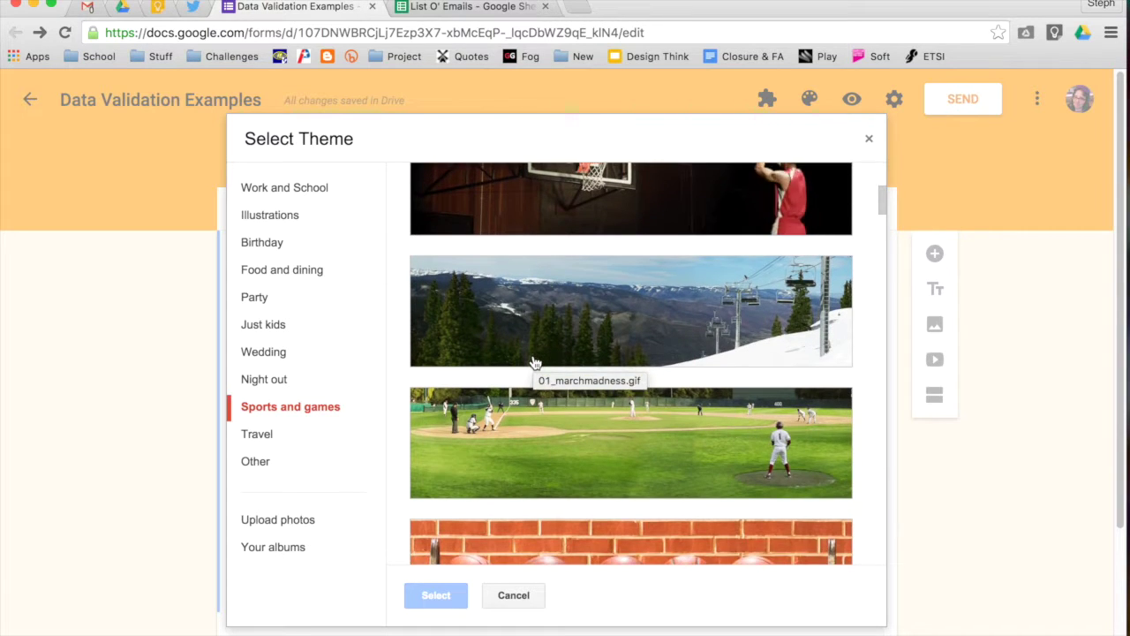
scroll(535, 363, down, 3)
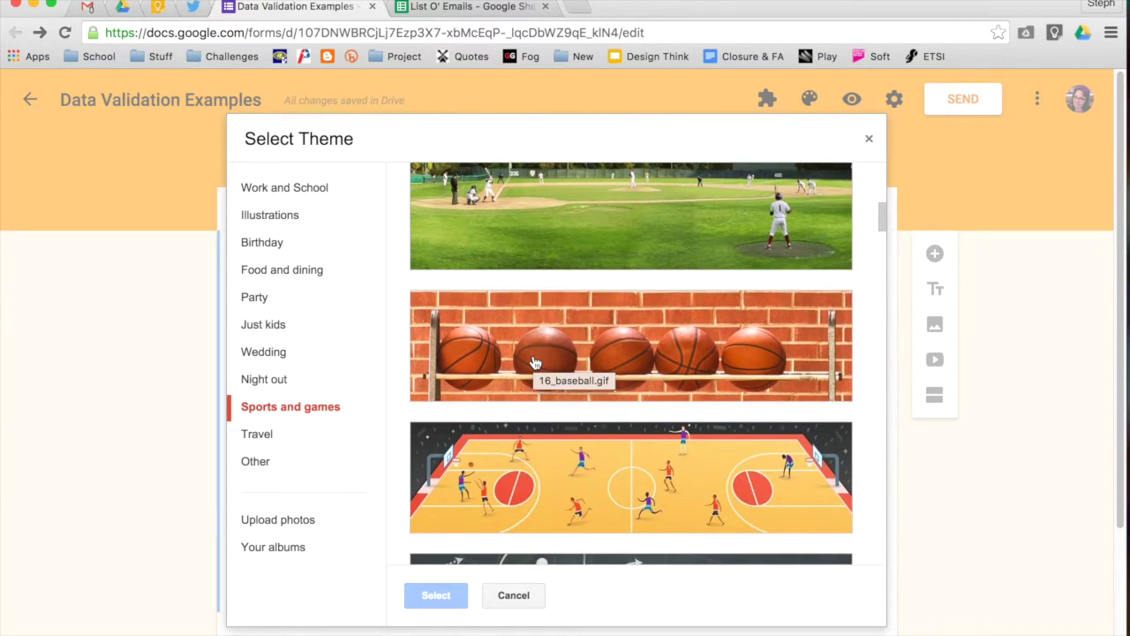
scroll(535, 363, down, 1)
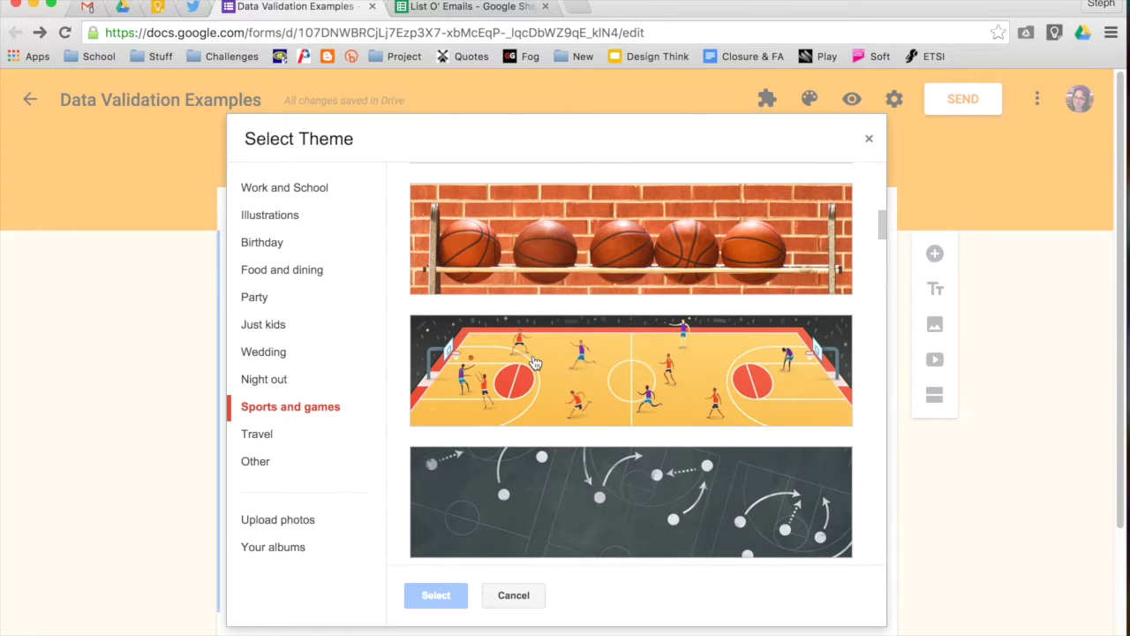
scroll(535, 363, down, 3)
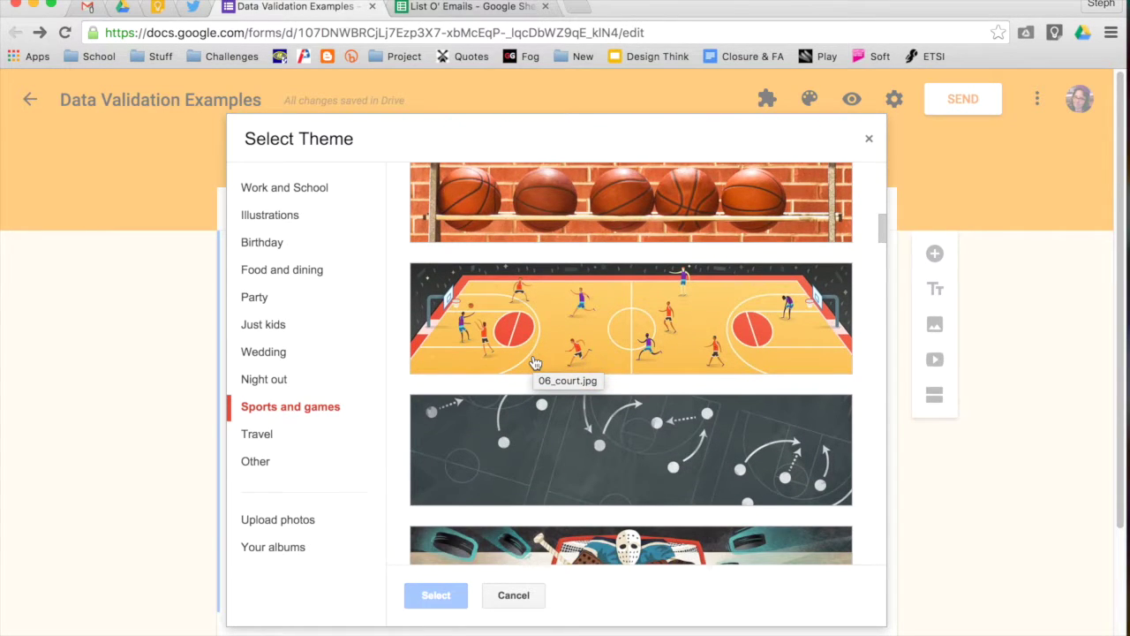
scroll(535, 363, down, 1)
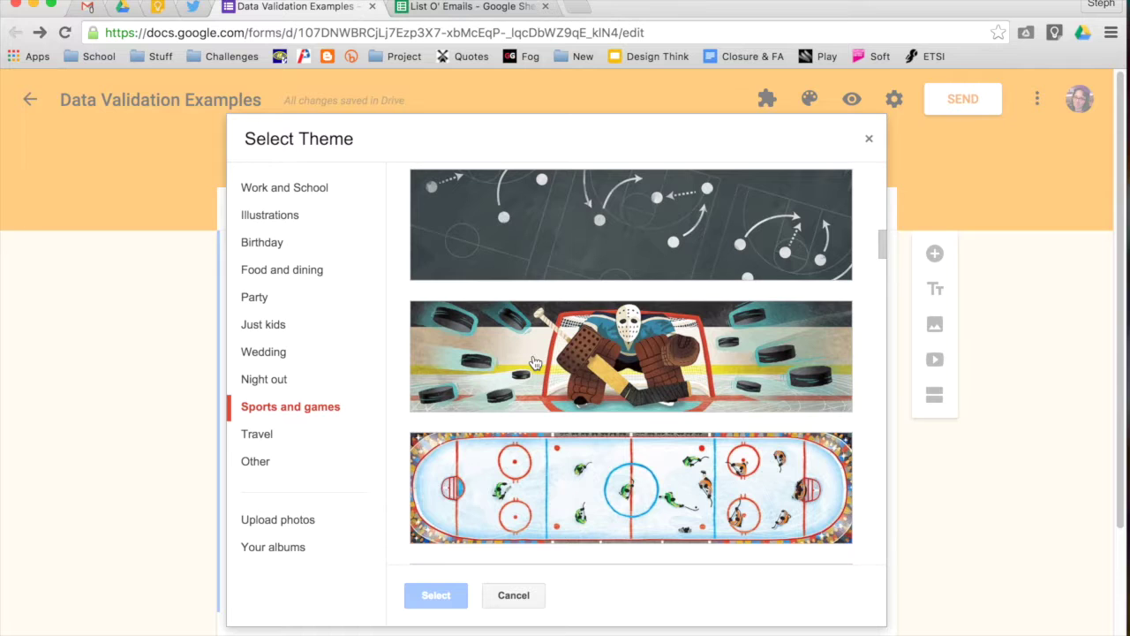
scroll(535, 363, up, 1)
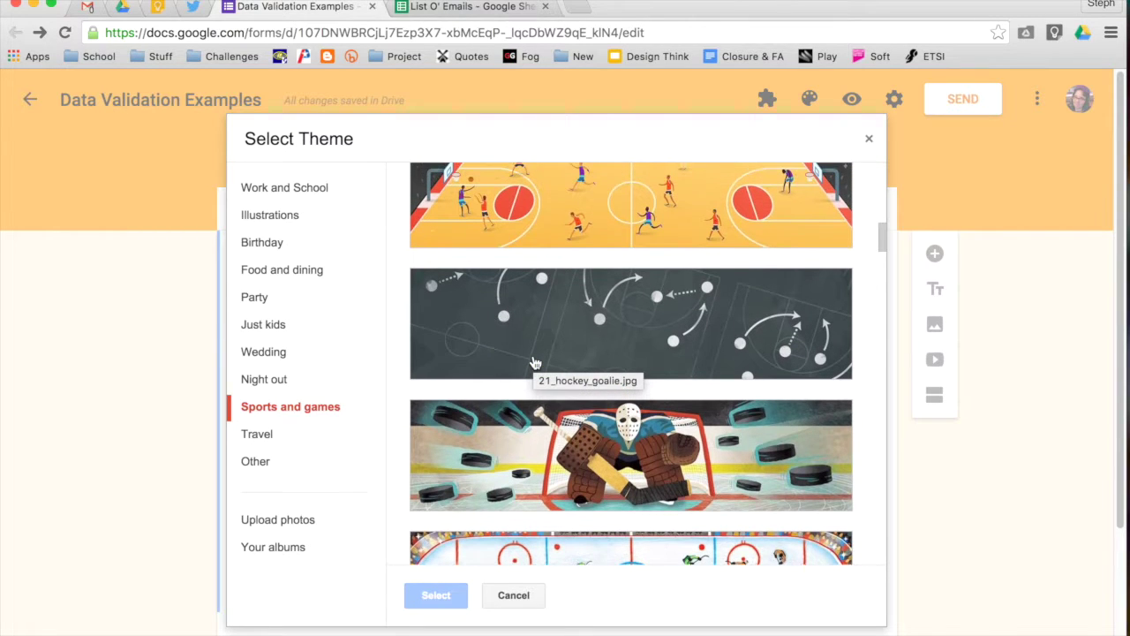
scroll(535, 363, down, 3)
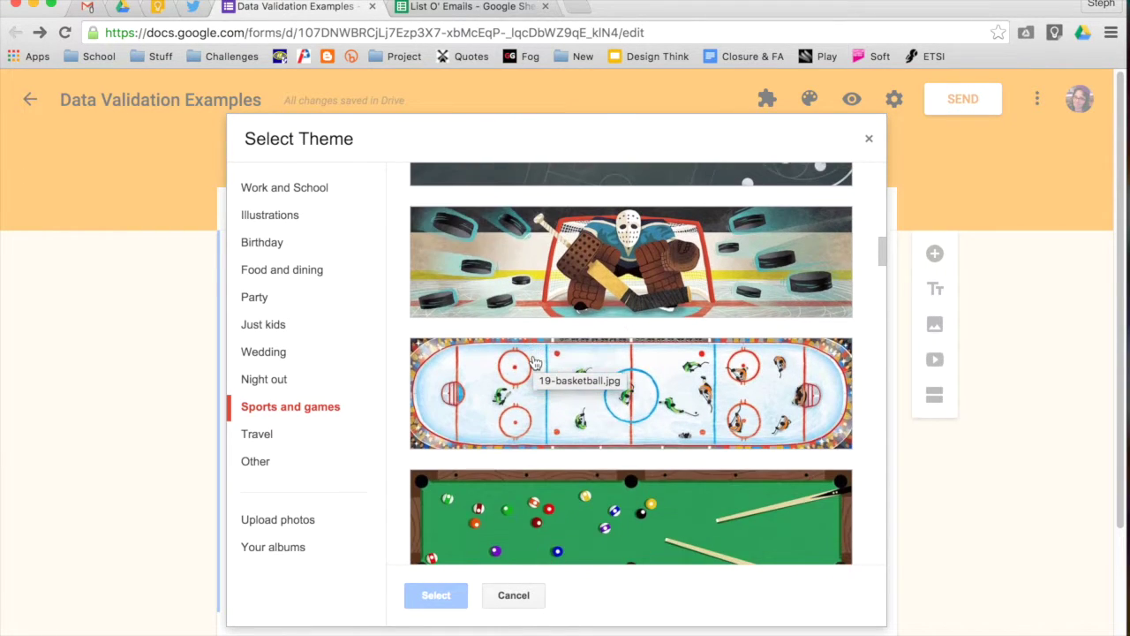
scroll(535, 363, down, 2)
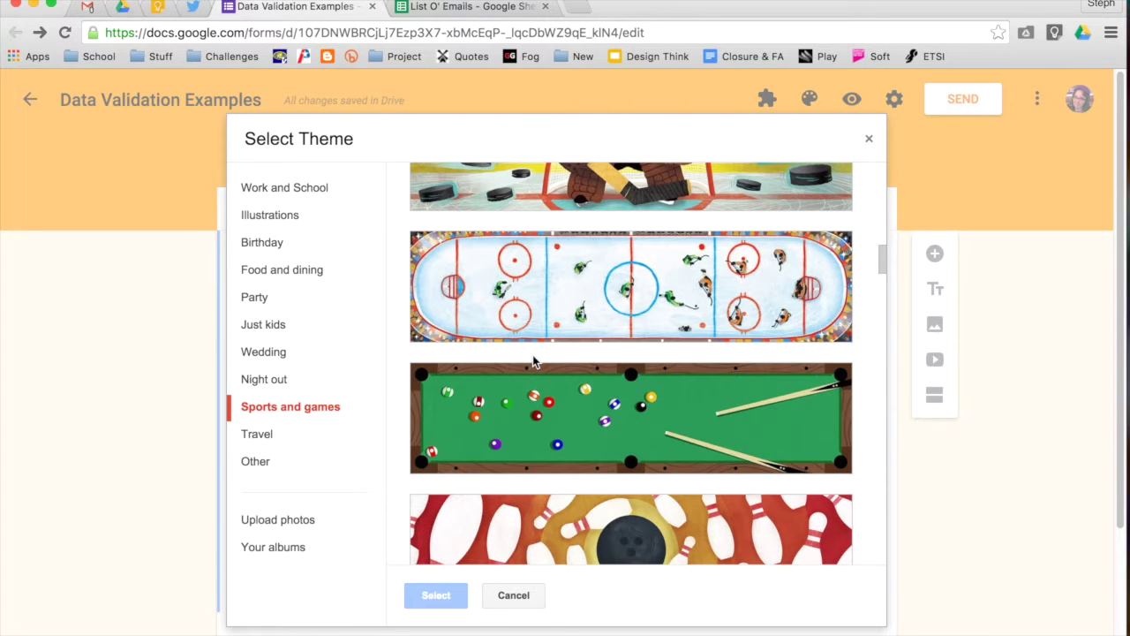
scroll(535, 363, down, 3)
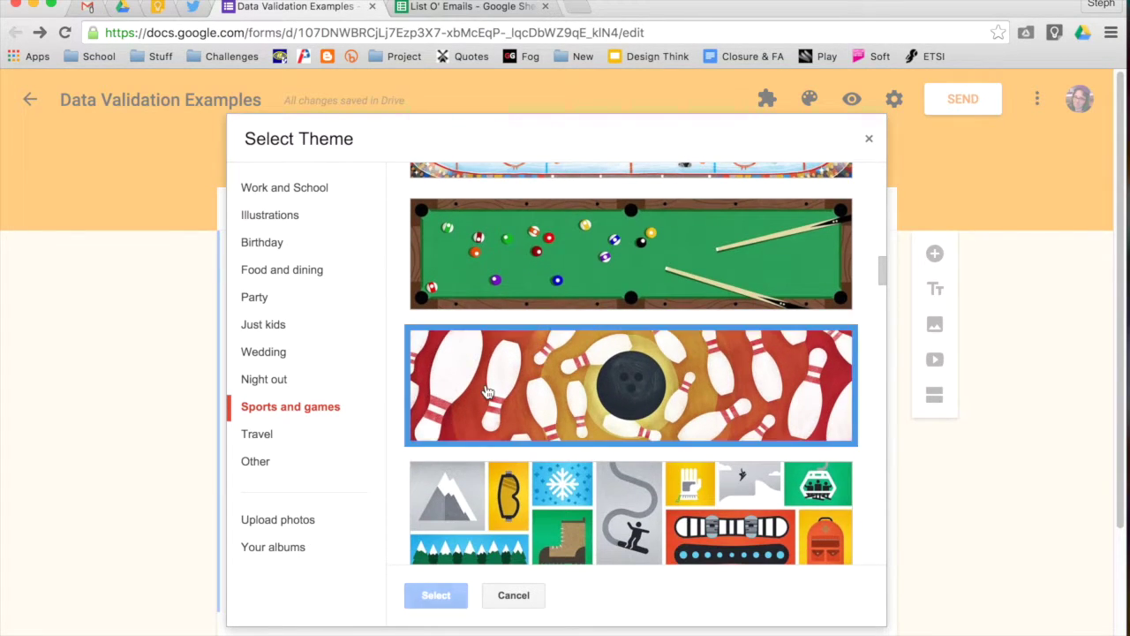
click(485, 391)
Step: Apply the chosen bowling theme, then check the Responses and Questions views
click(433, 596)
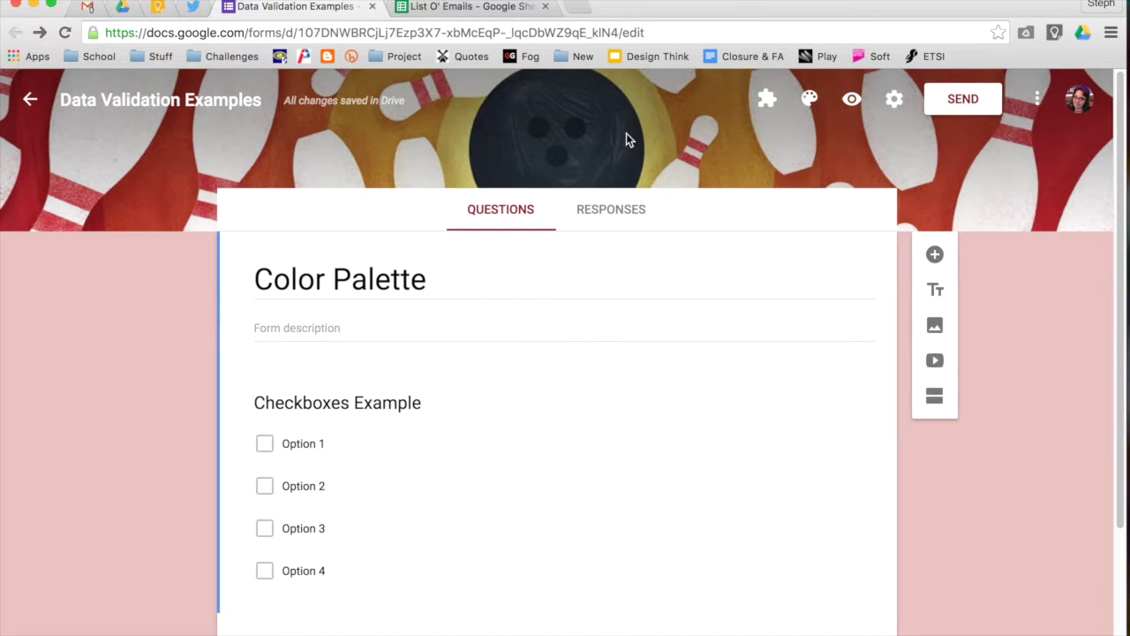
scroll(149, 321, down, 3)
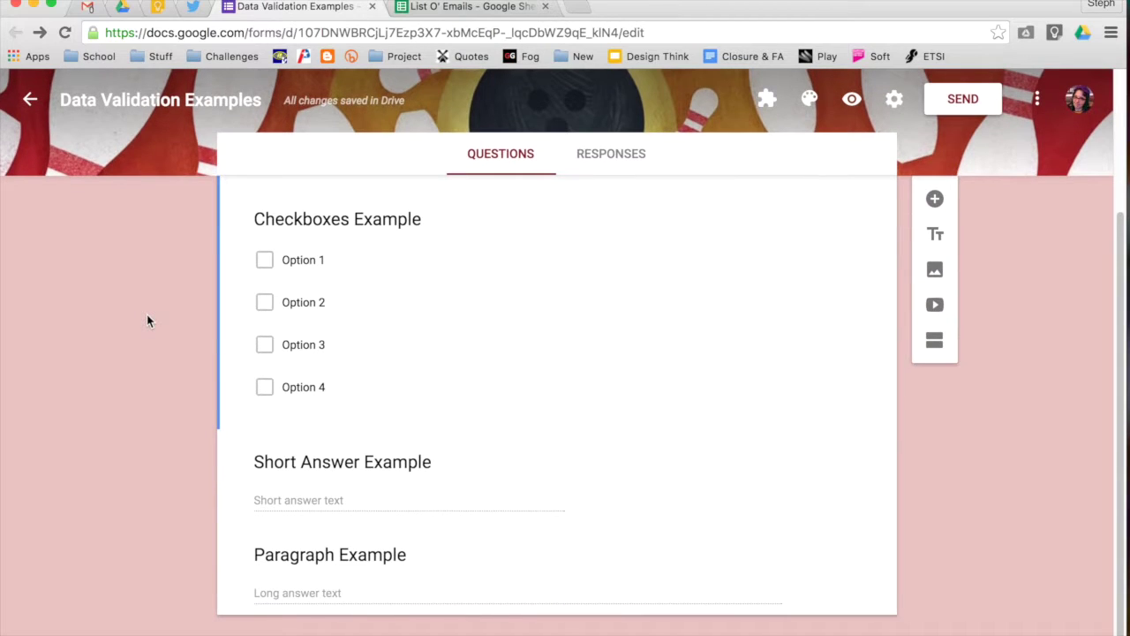
scroll(147, 322, up, 4)
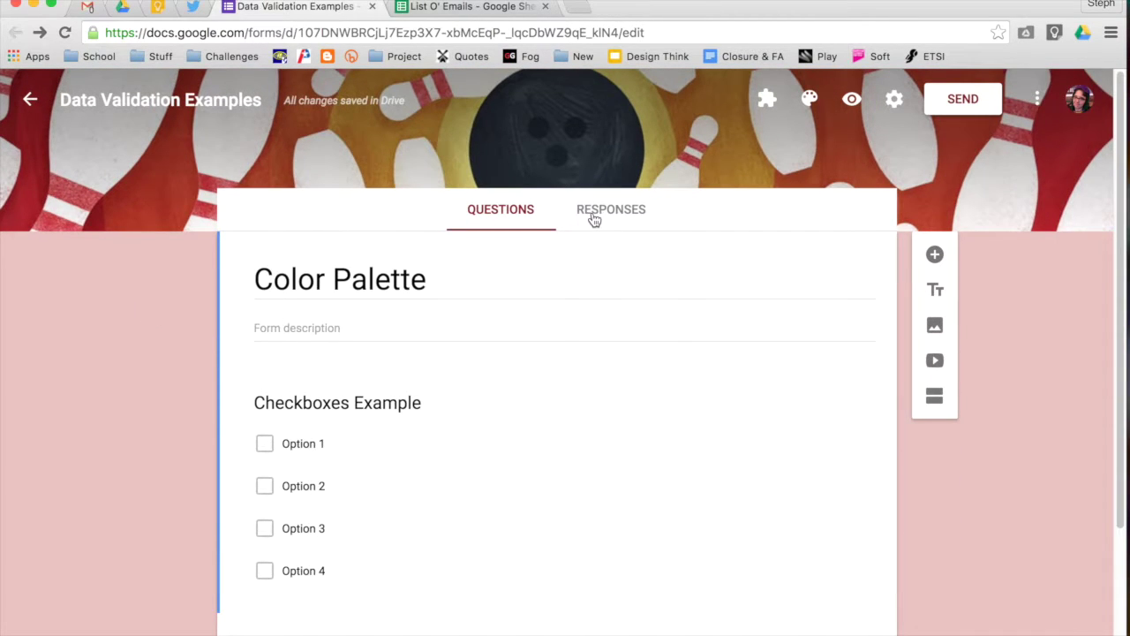
click(594, 218)
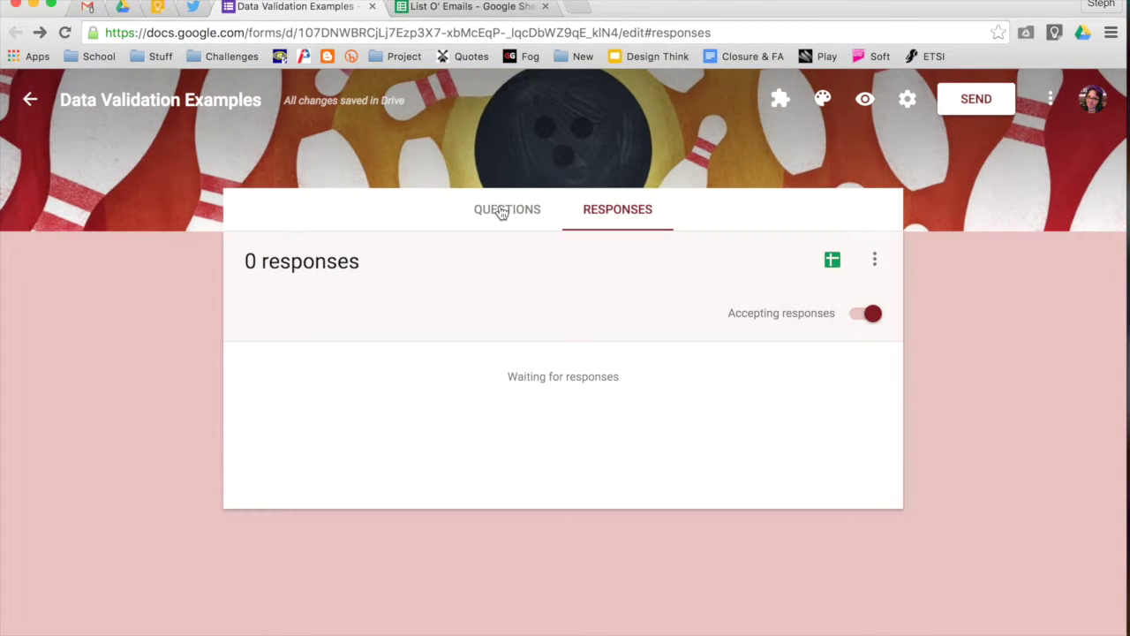
click(500, 213)
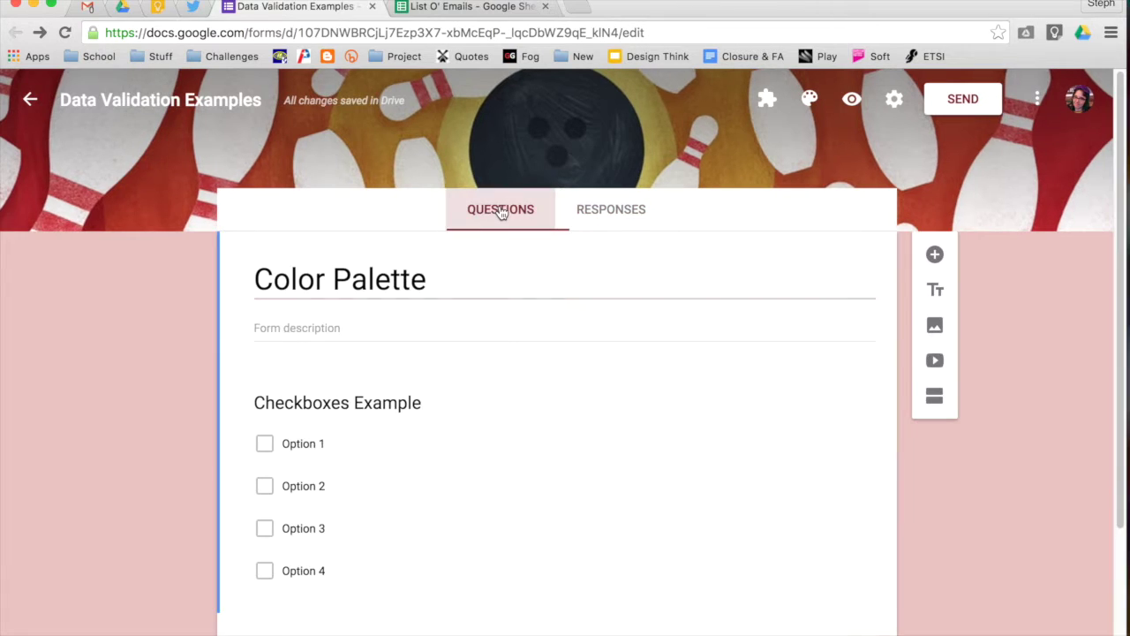
click(852, 100)
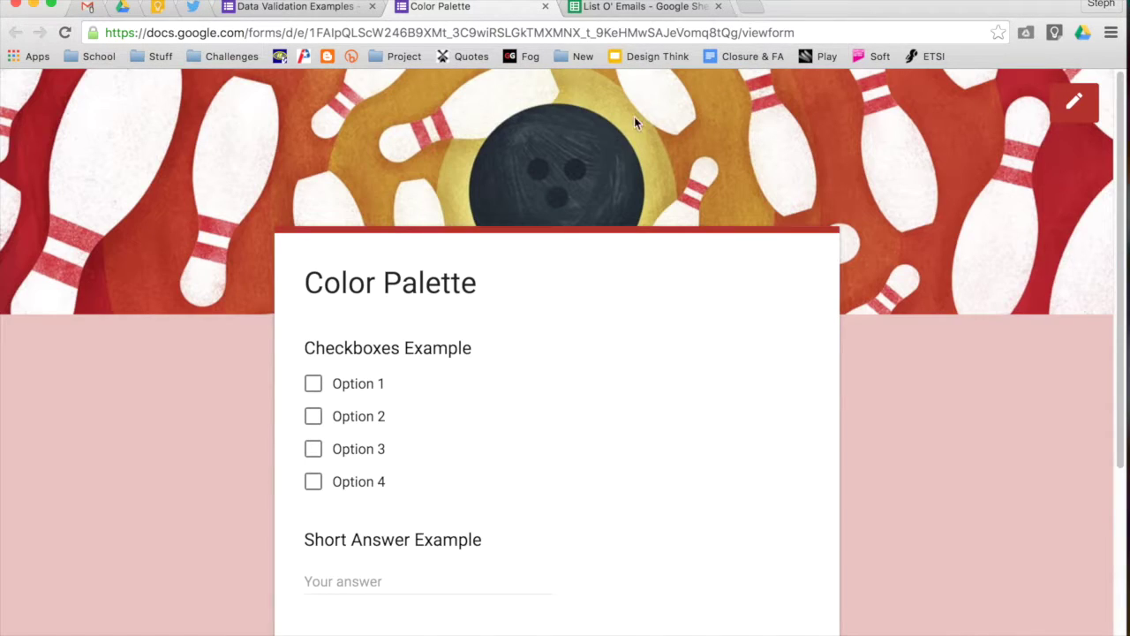
scroll(824, 222, down, 2)
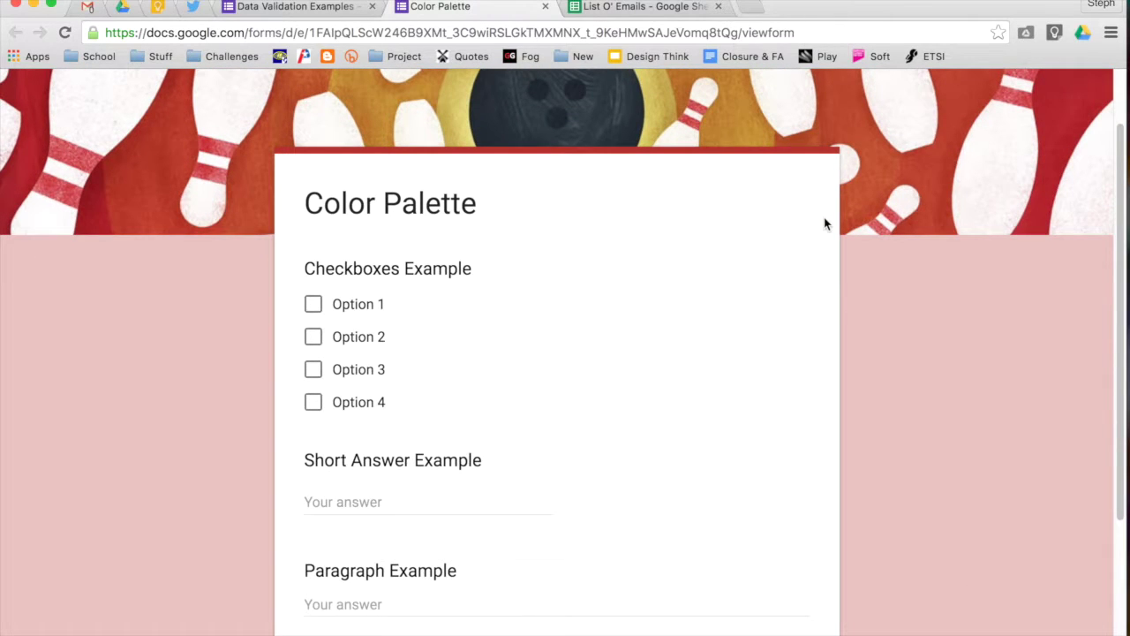
scroll(824, 222, down, 5)
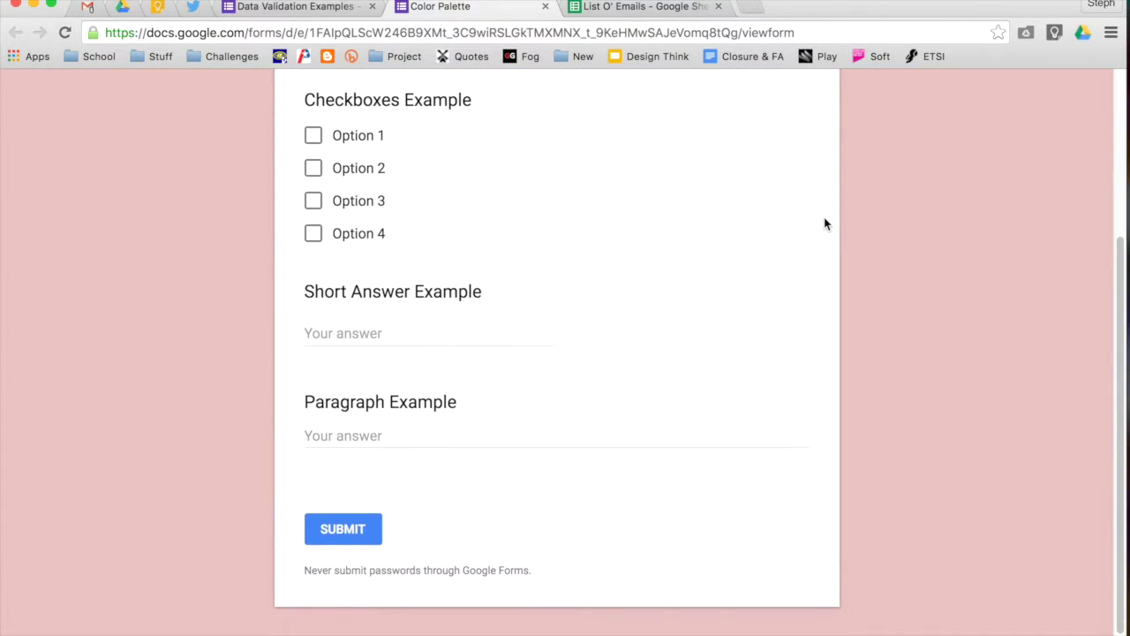
scroll(824, 222, up, 5)
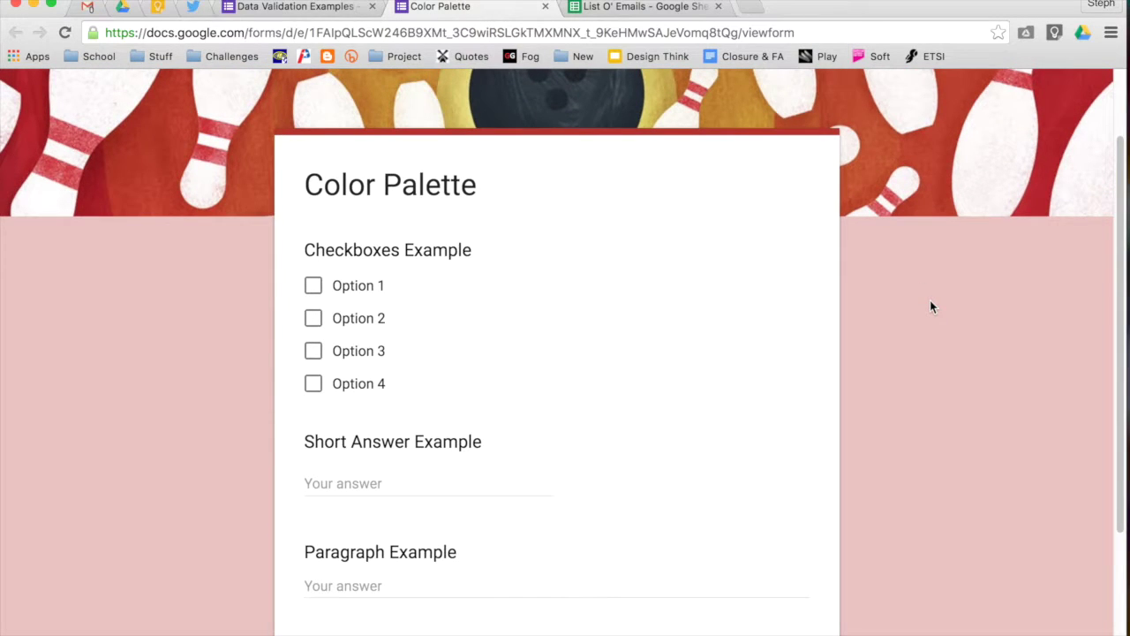
scroll(930, 305, up, 3)
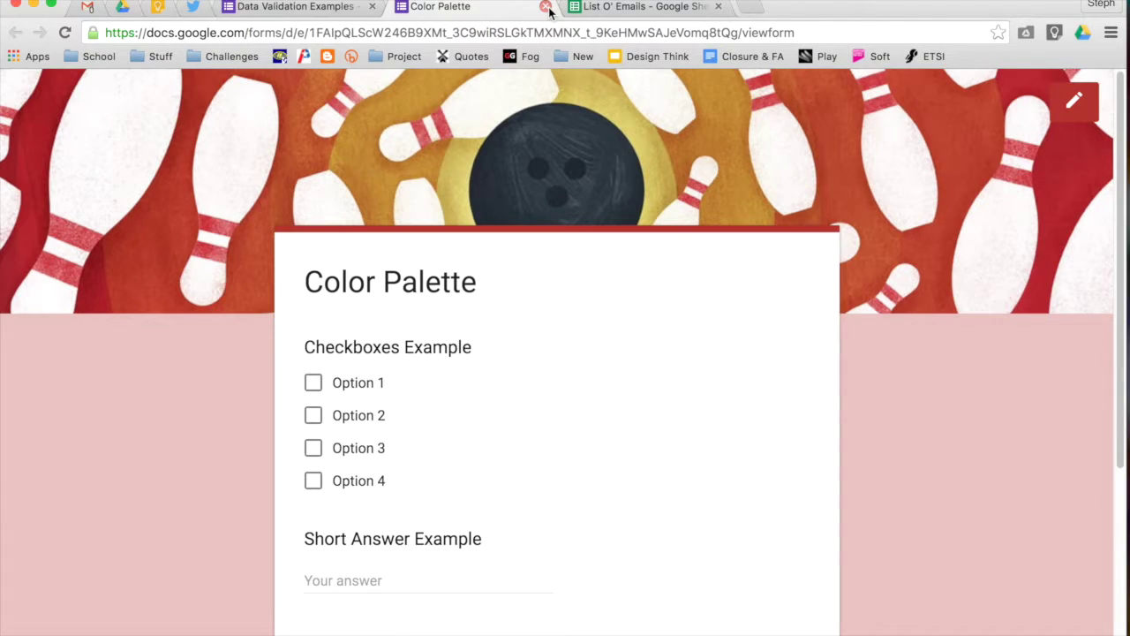
click(546, 7)
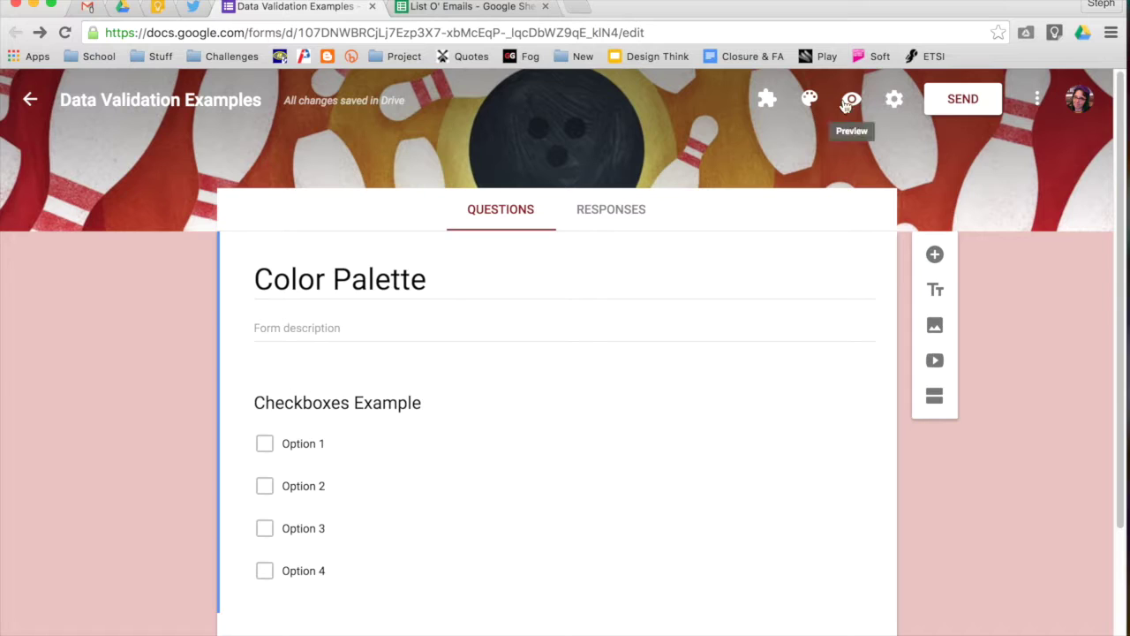
Step: Go to Upload photos in the theme's header image picker
click(811, 102)
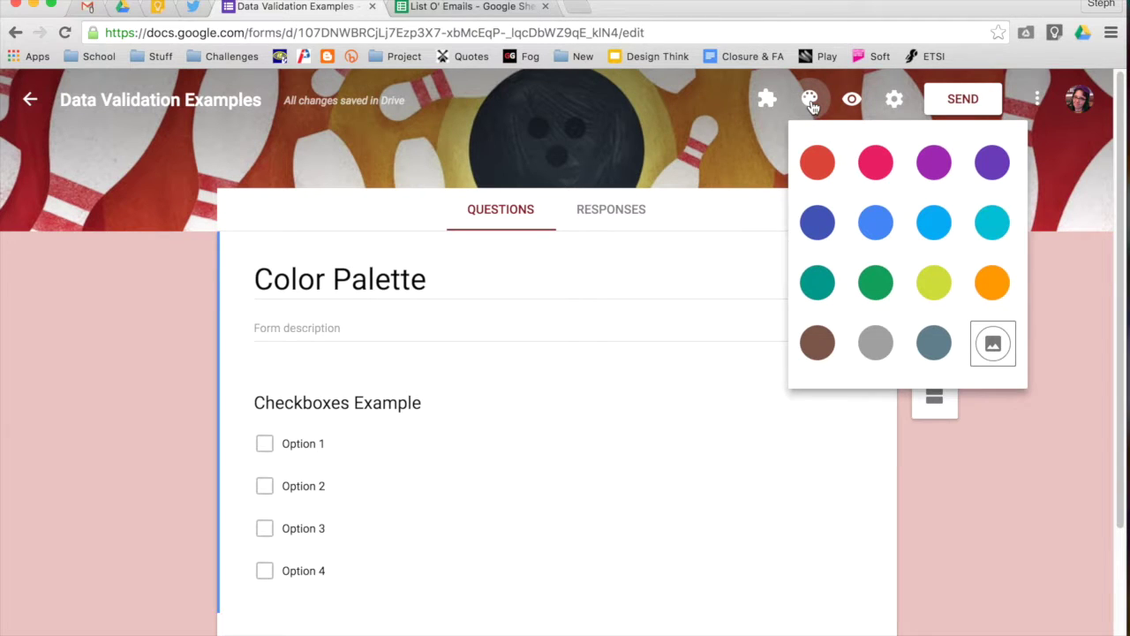
click(993, 345)
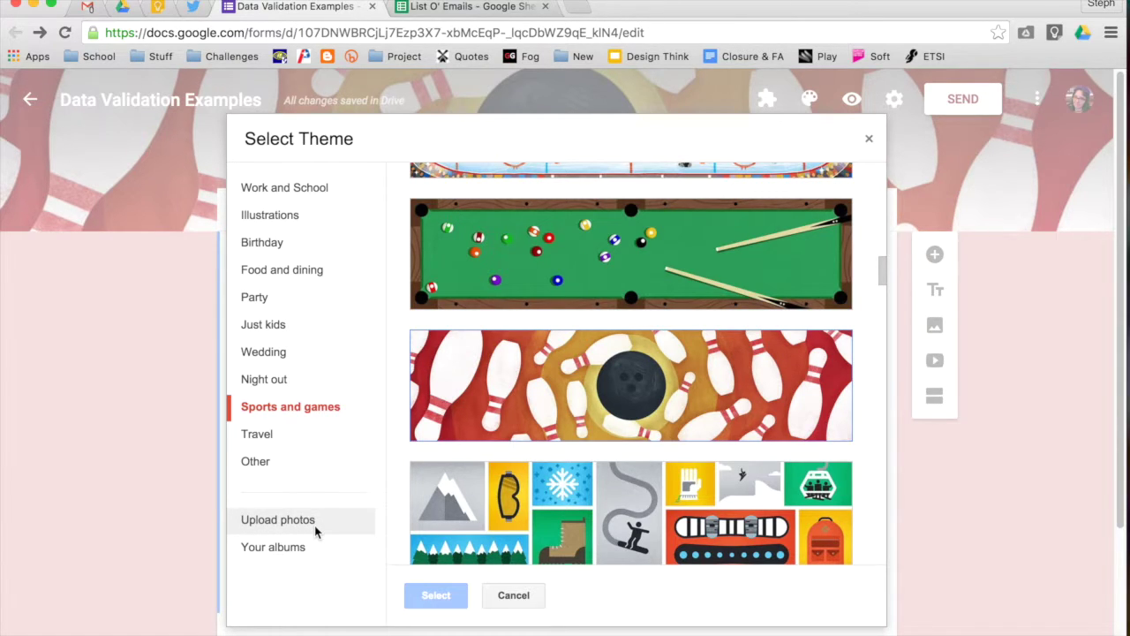
click(300, 527)
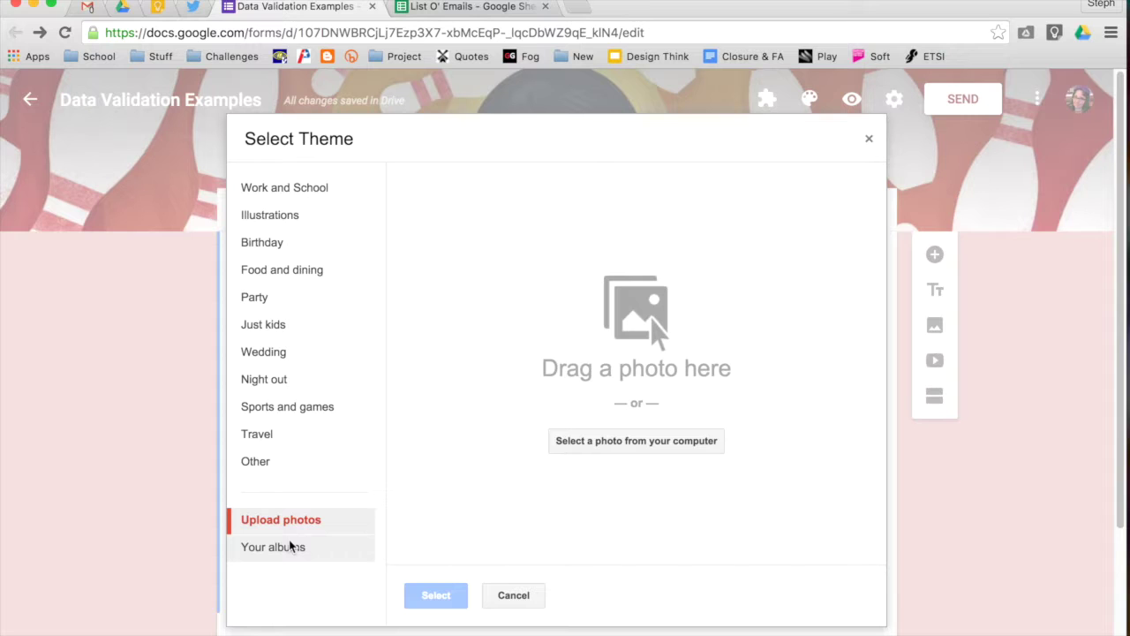
Step: Browse Your albums and open the Pictures album with its five photos
click(291, 548)
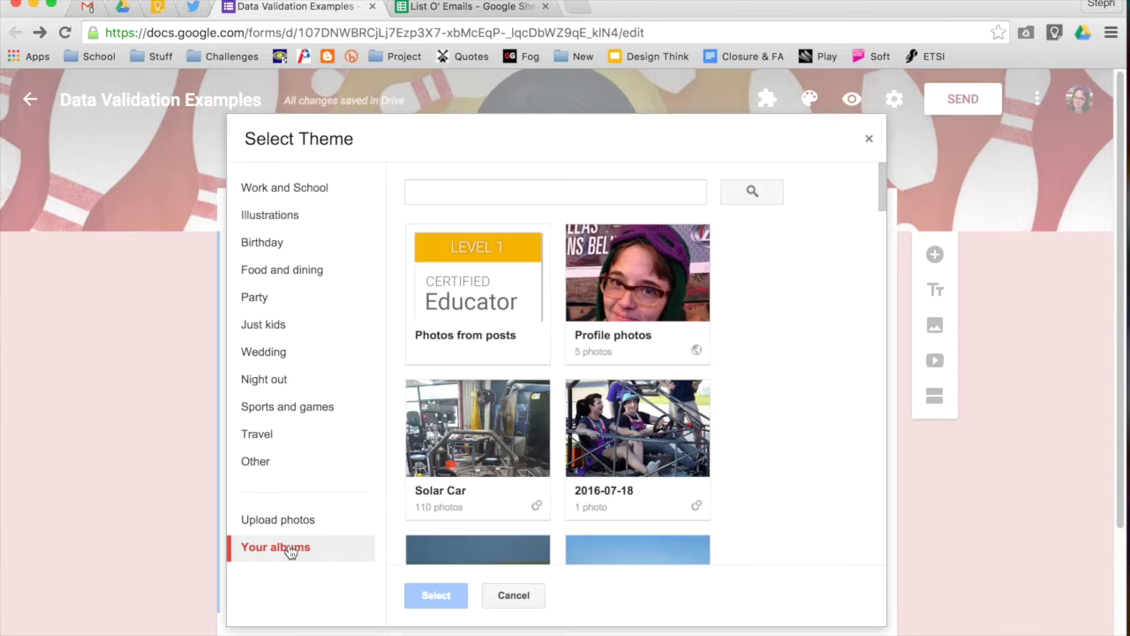
scroll(524, 423, down, 2)
scroll(525, 423, down, 3)
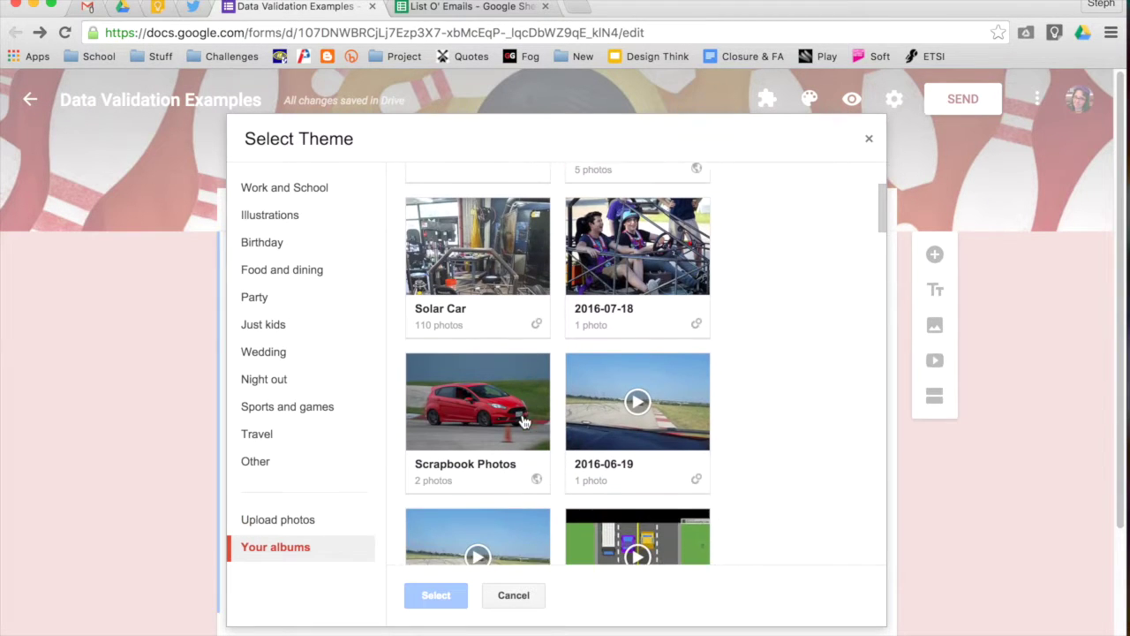
scroll(524, 423, down, 1)
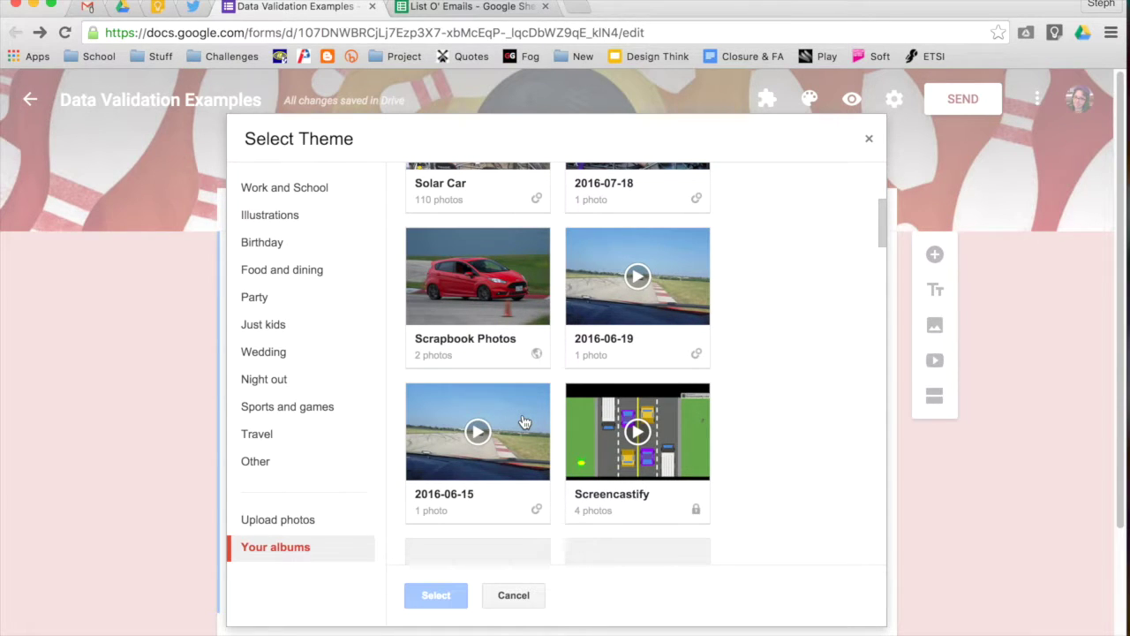
scroll(524, 423, down, 4)
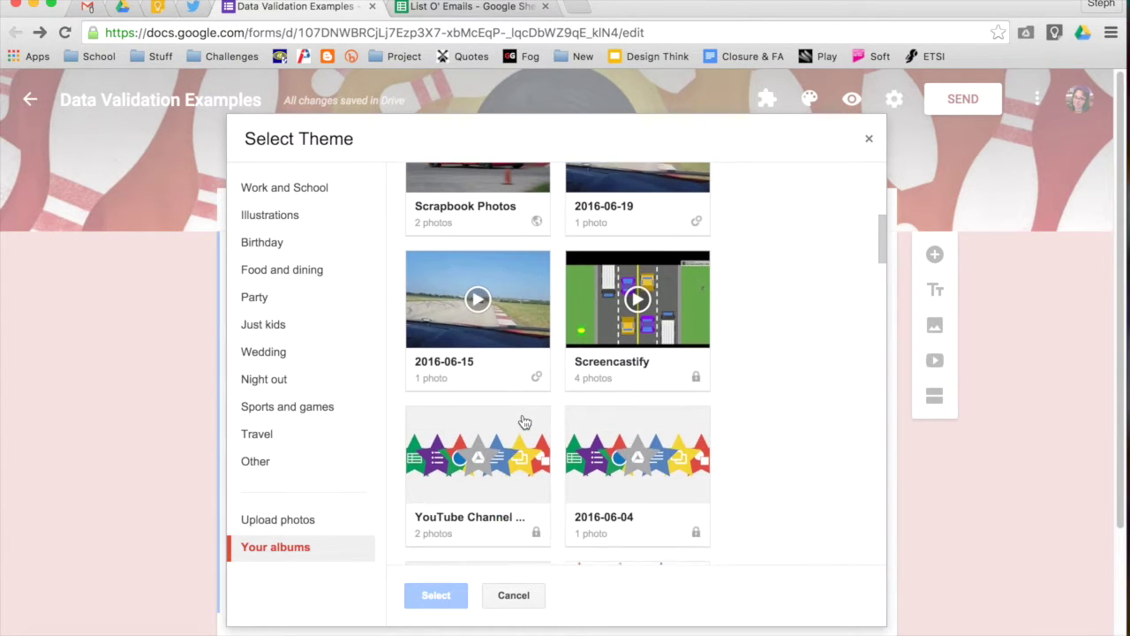
scroll(525, 423, down, 6)
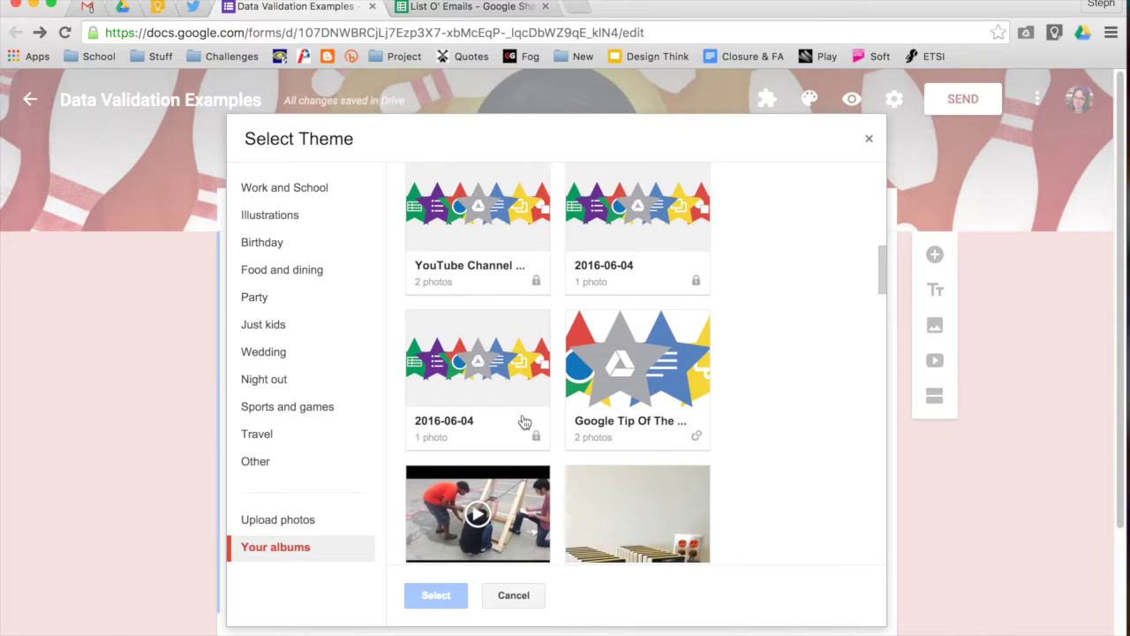
scroll(524, 423, down, 5)
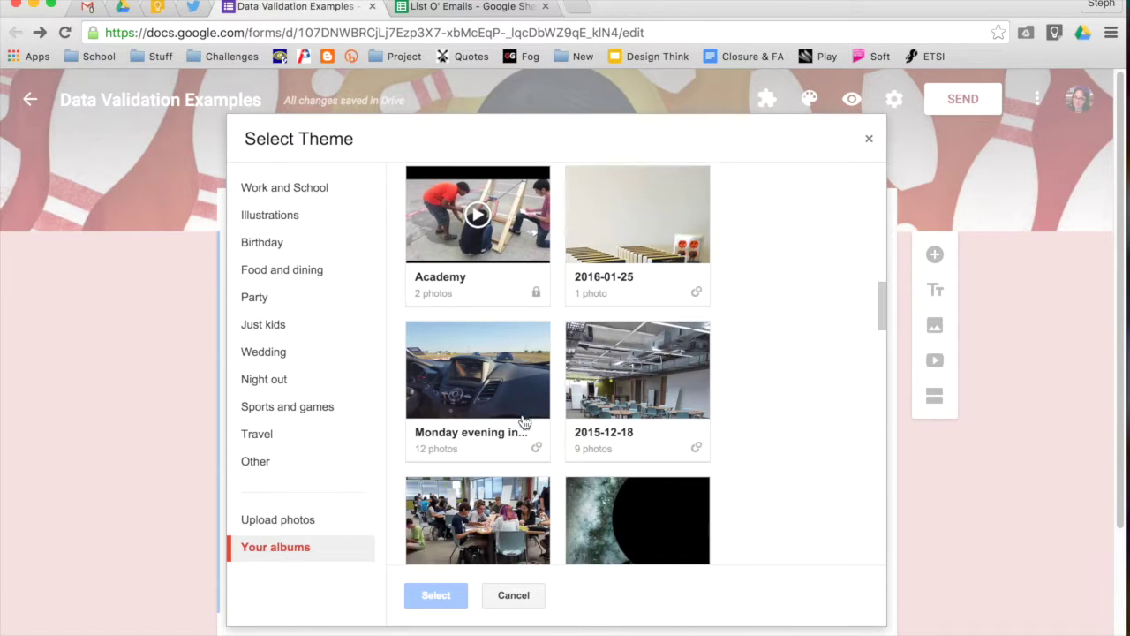
scroll(524, 423, down, 3)
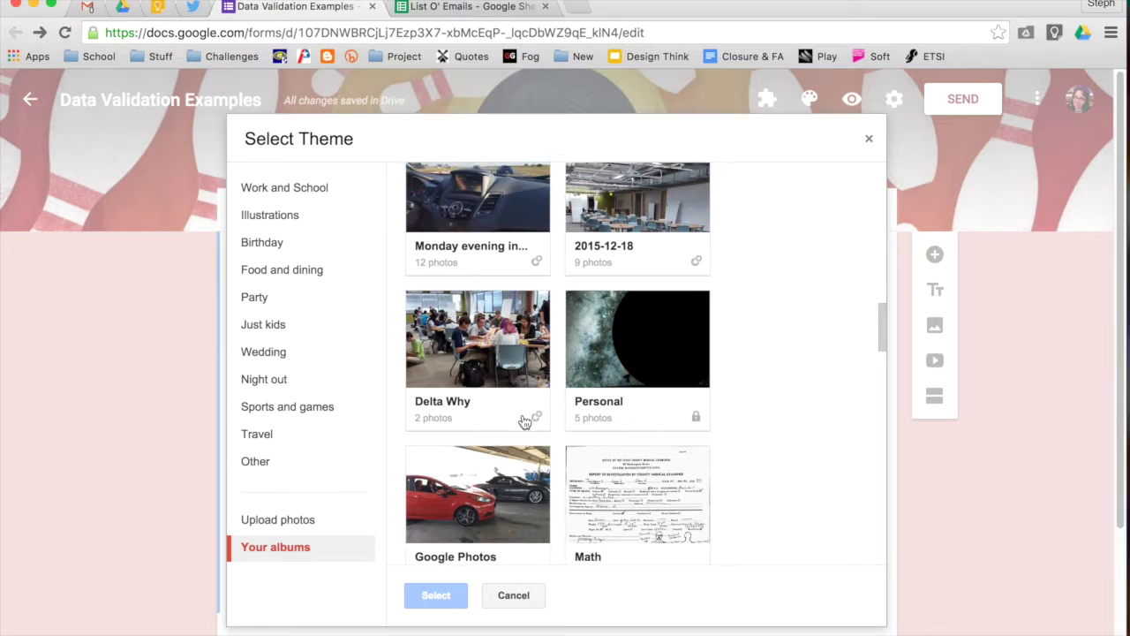
scroll(524, 423, down, 4)
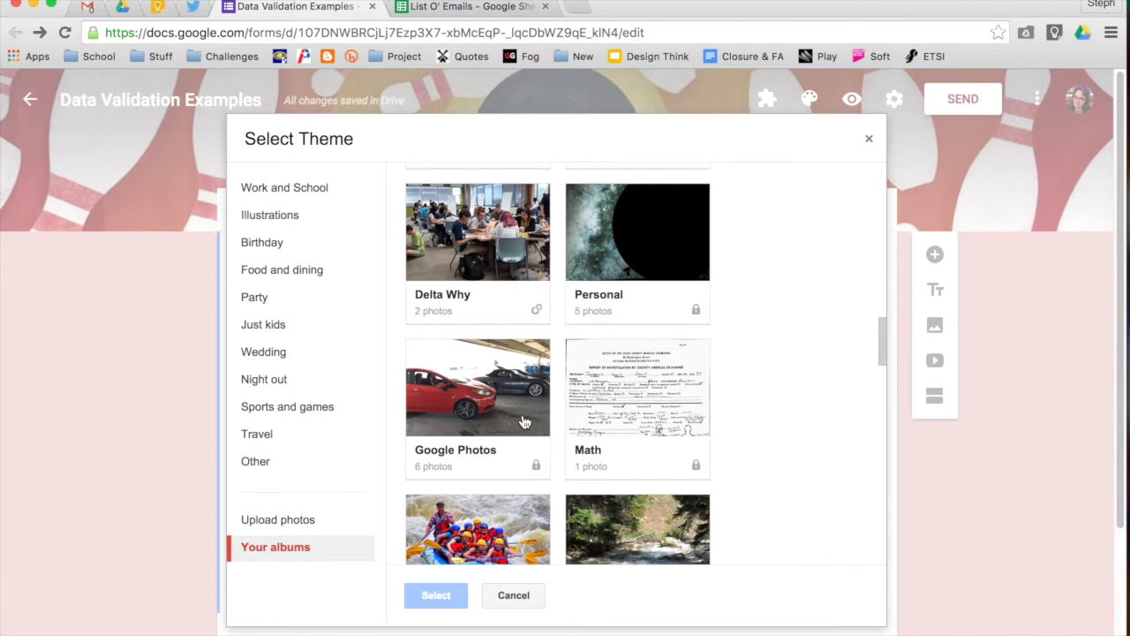
scroll(525, 423, down, 1)
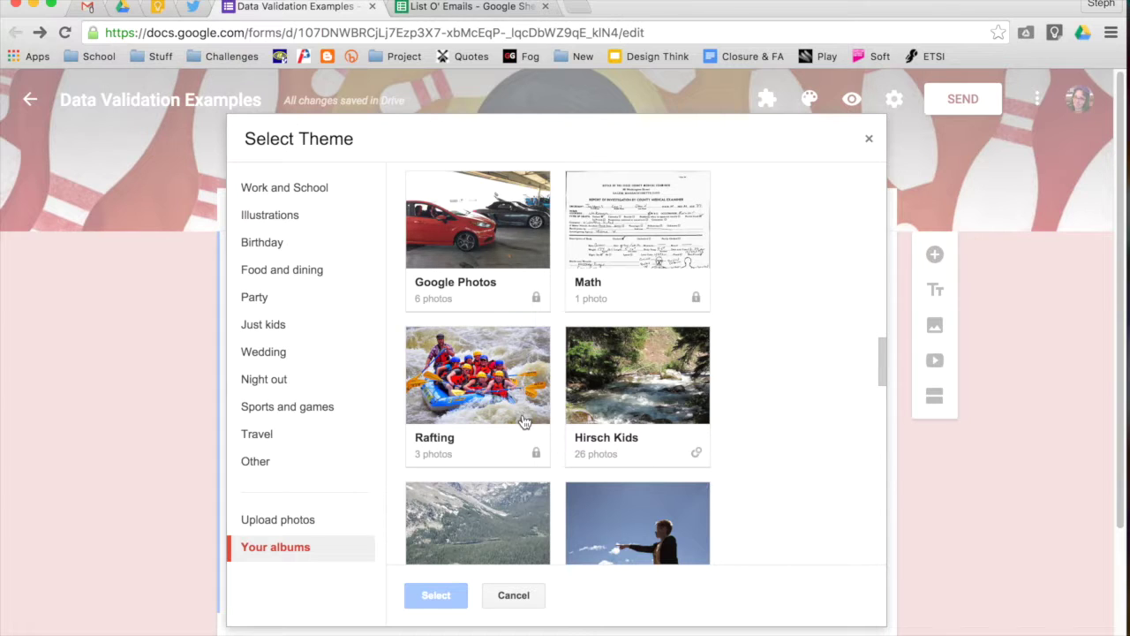
scroll(524, 423, down, 4)
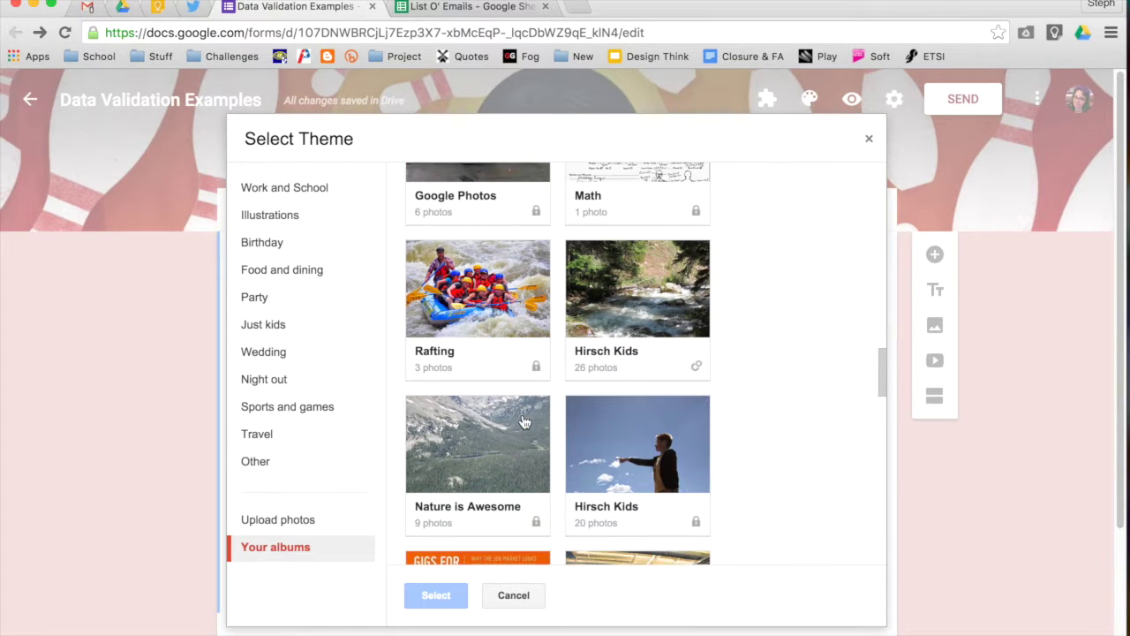
scroll(525, 423, down, 9)
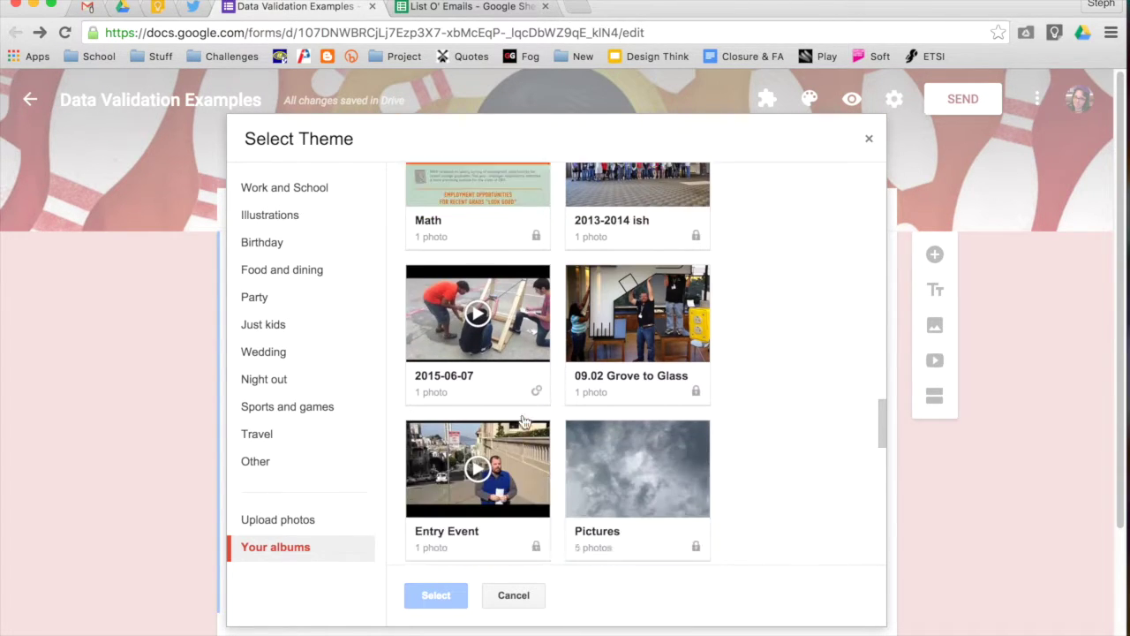
click(627, 420)
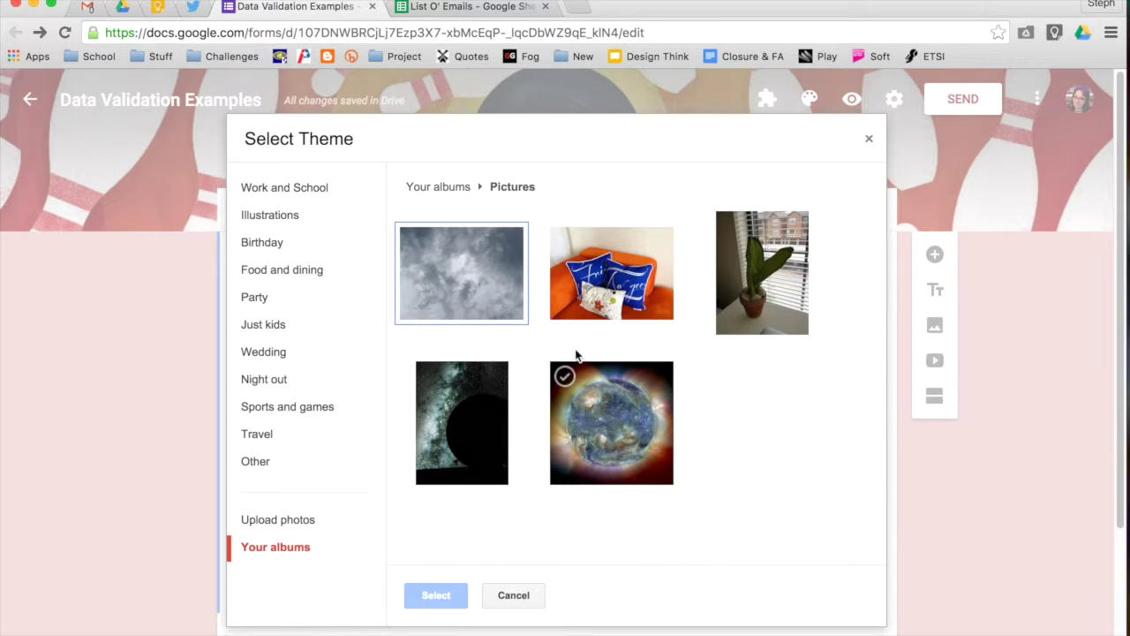
Step: Use the Clouds photo as header, cropped full-width and shifted upward
click(471, 302)
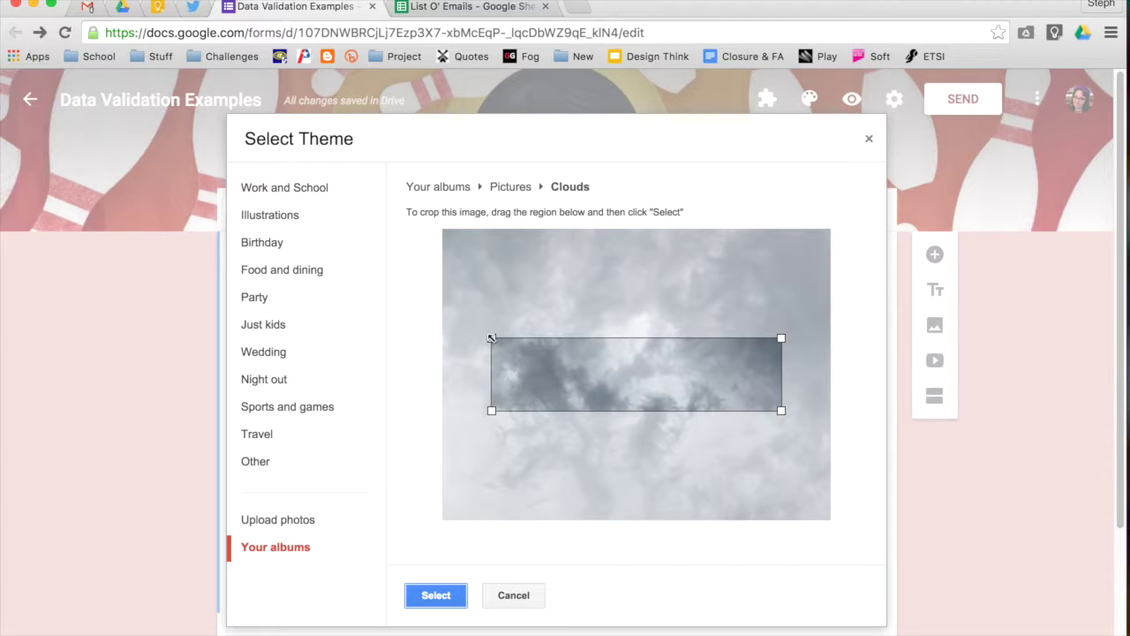
drag(492, 339, 443, 326)
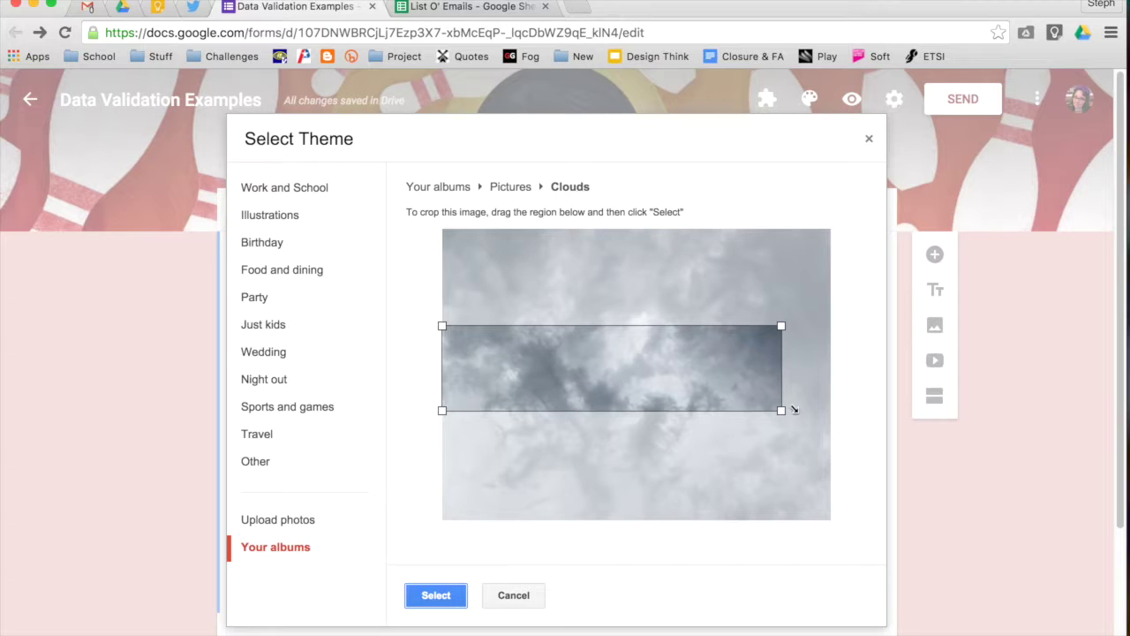
drag(781, 411, 826, 433)
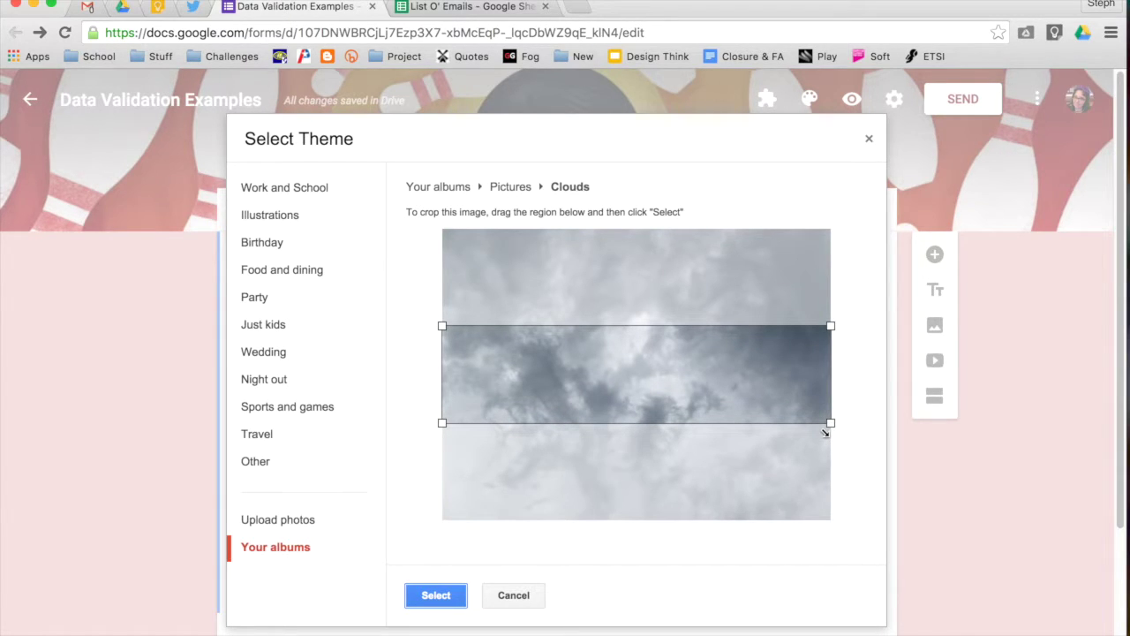
drag(656, 388, 642, 352)
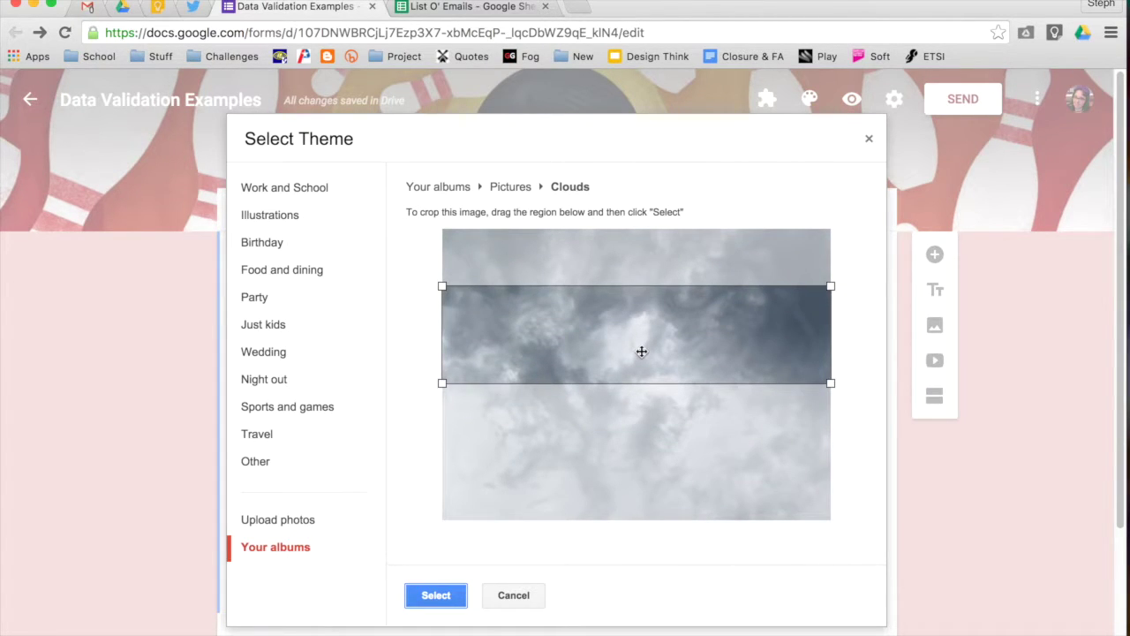
click(435, 597)
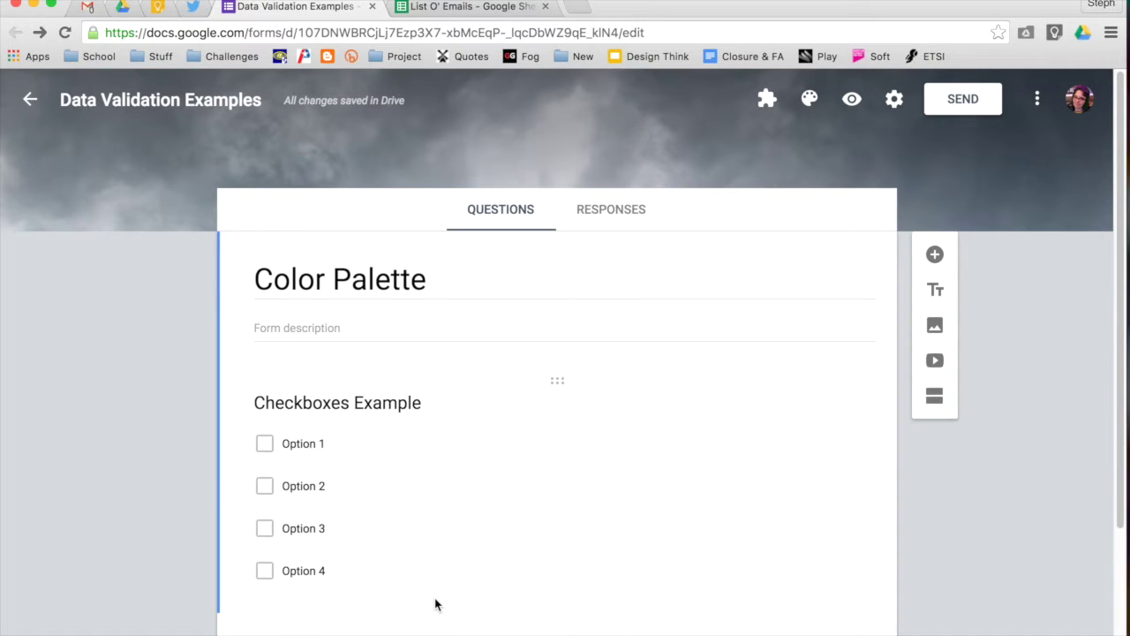
Step: Scroll through the form to review the cloud header and gray background
scroll(891, 494, down, 5)
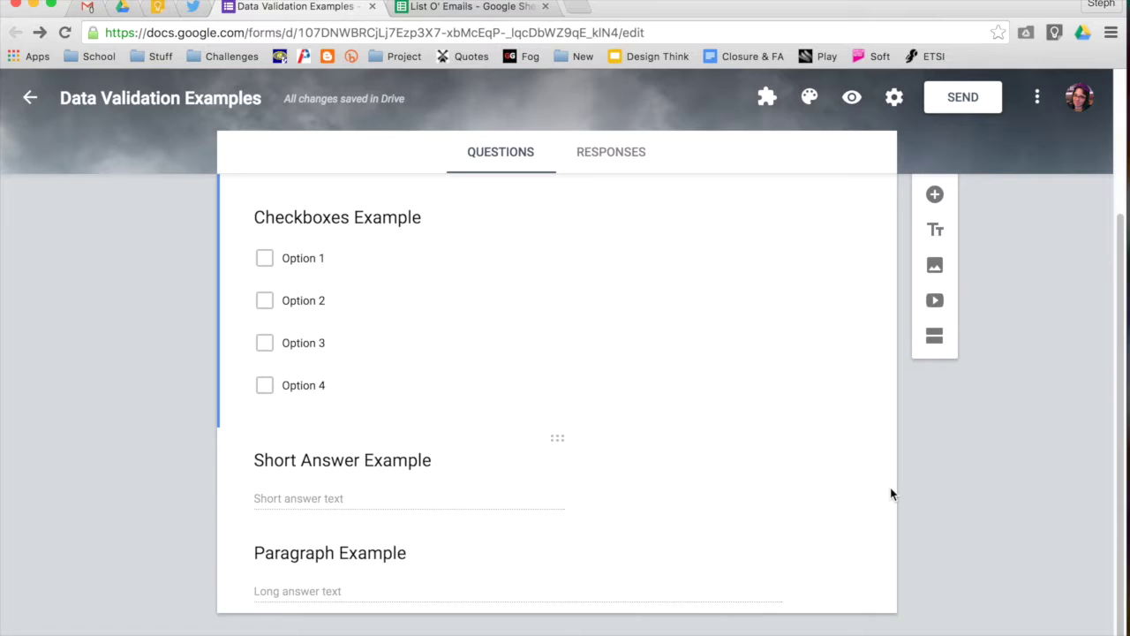
scroll(891, 495, up, 5)
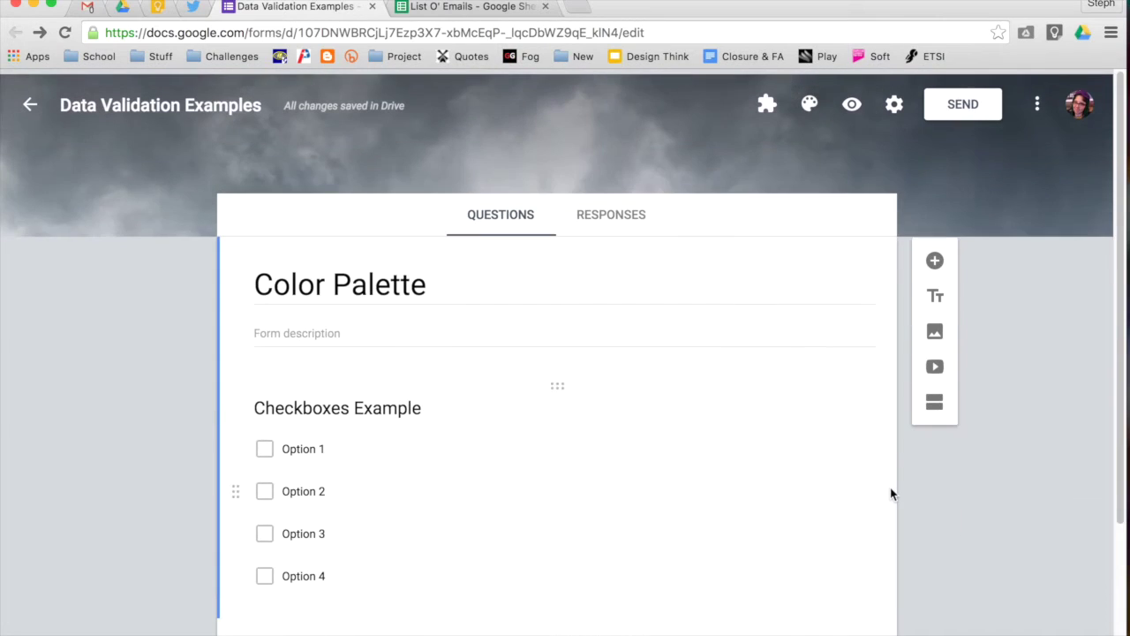
Step: Preview the Color Palette form in a new tab and scroll down to the Submit button
click(852, 100)
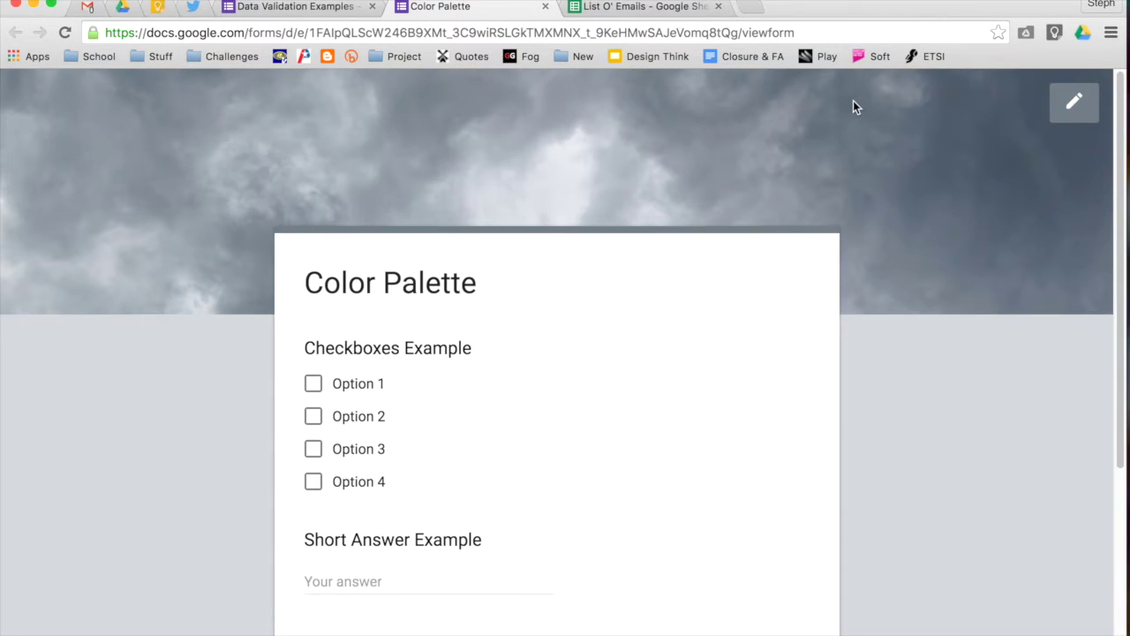
scroll(370, 220, down, 5)
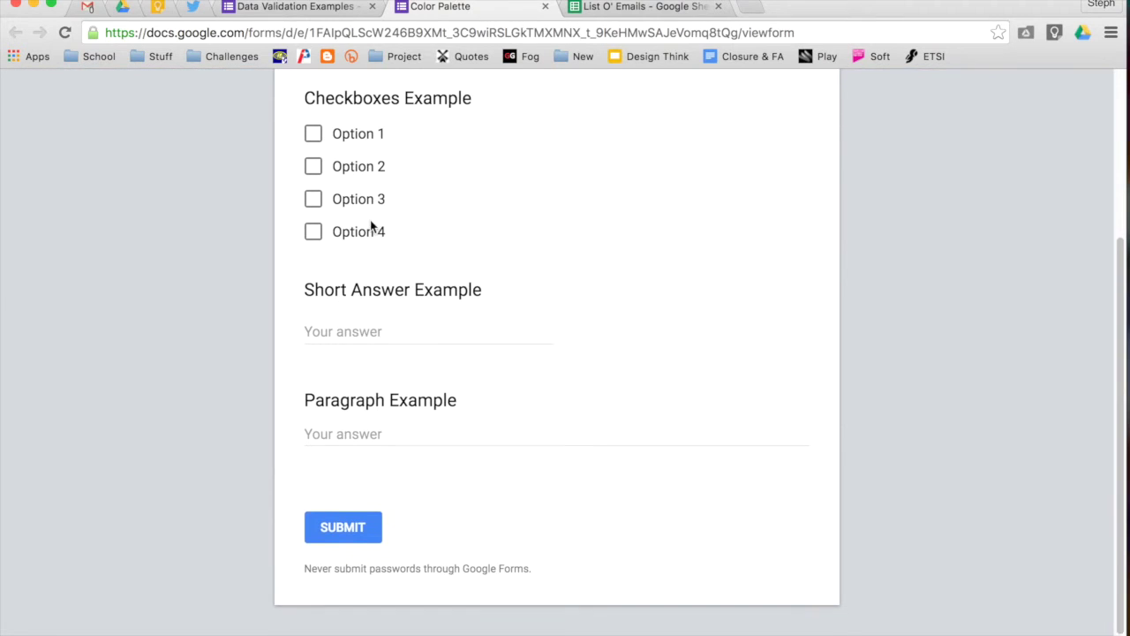
scroll(370, 227, up, 3)
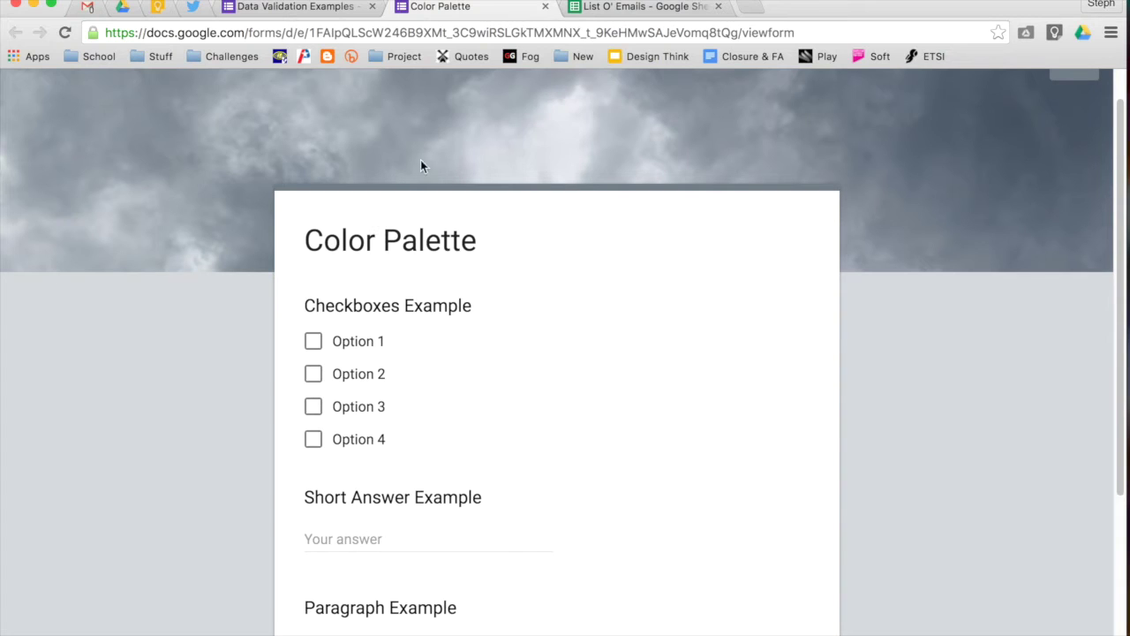
Step: Close the Color Palette preview tab and look over the cloud-headed form in the editor
click(546, 8)
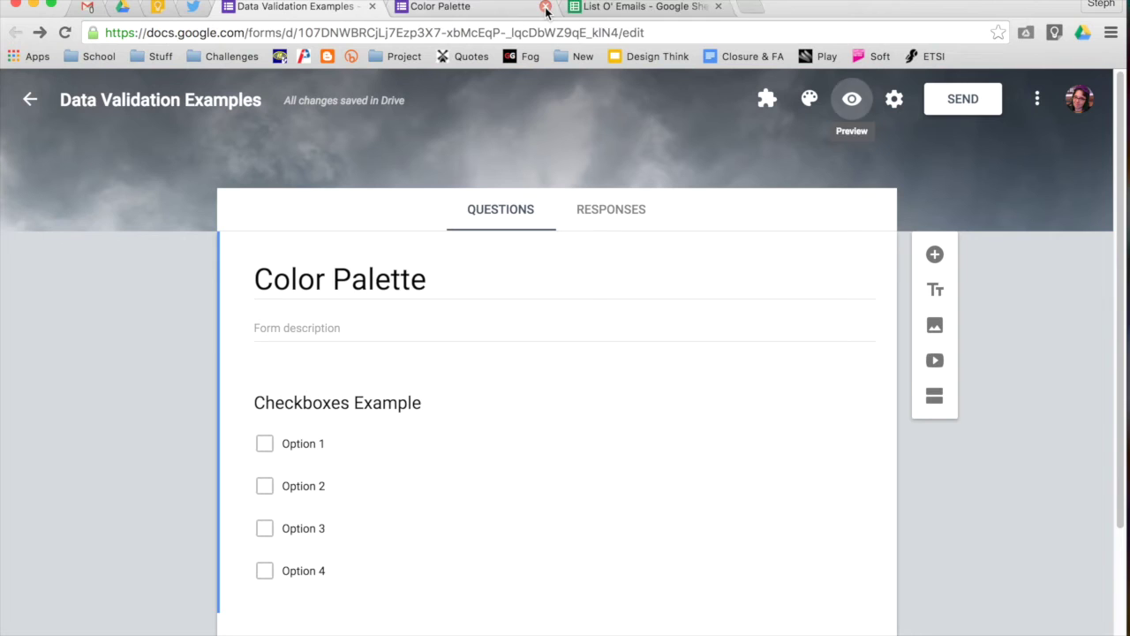
scroll(595, 253, down, 3)
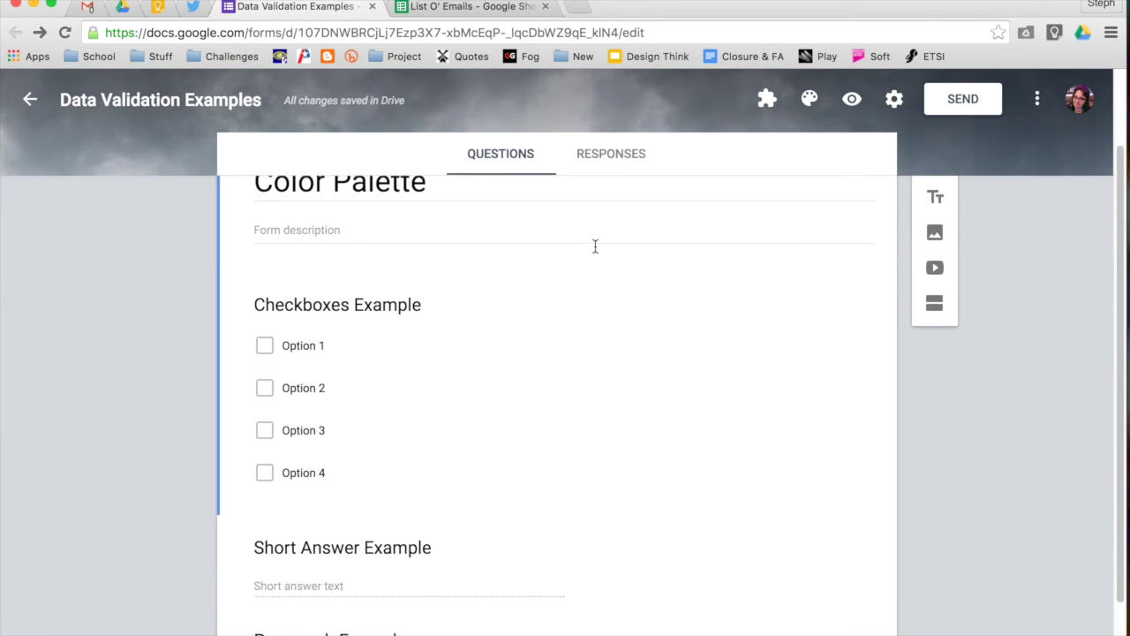
scroll(595, 246, up, 3)
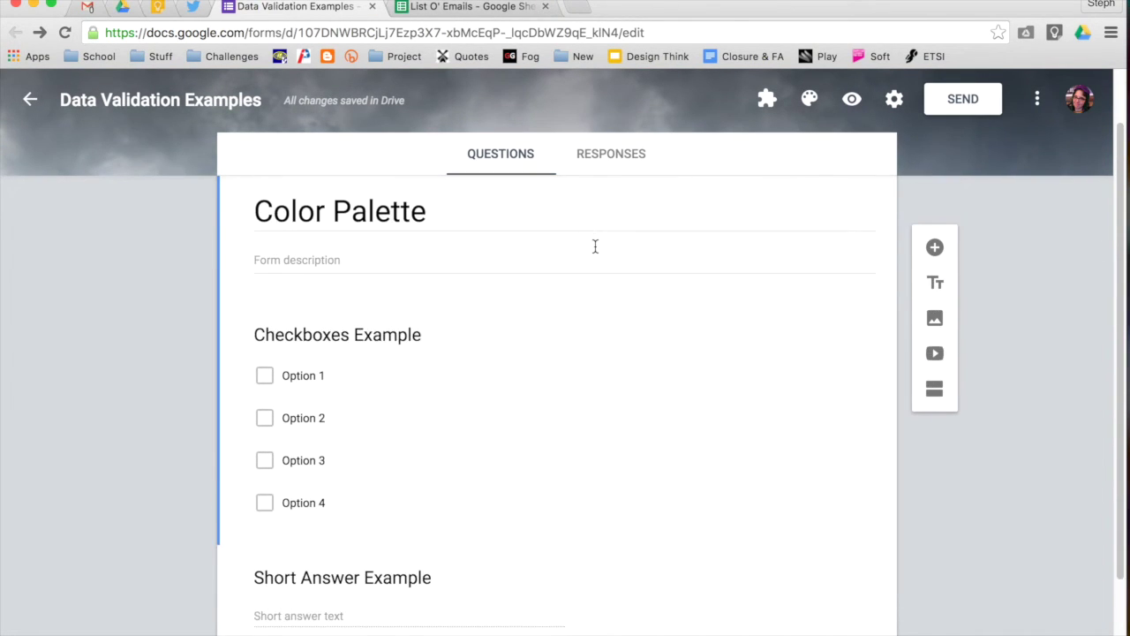